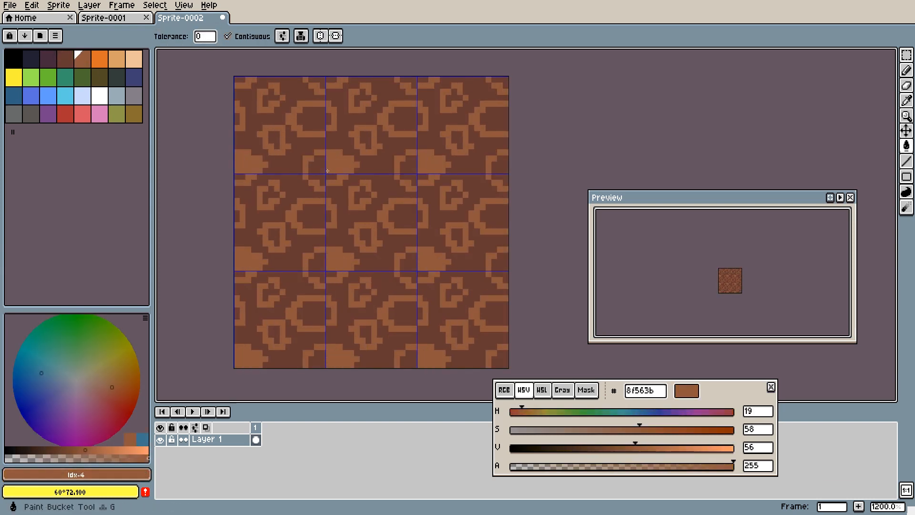
# Fill the outlined rocks in the tile with brown 8f563b and paint tan highlights on them.
pyautogui.click(403, 216)
pyautogui.click(117, 60)
pyautogui.press('b')
pyautogui.press('g')
# Fill the gaps between the rocks with dark brown 40241f and shade the rocks with brown 663931.
pyautogui.moveTo(600, 448); pyautogui.dragTo(565, 449)
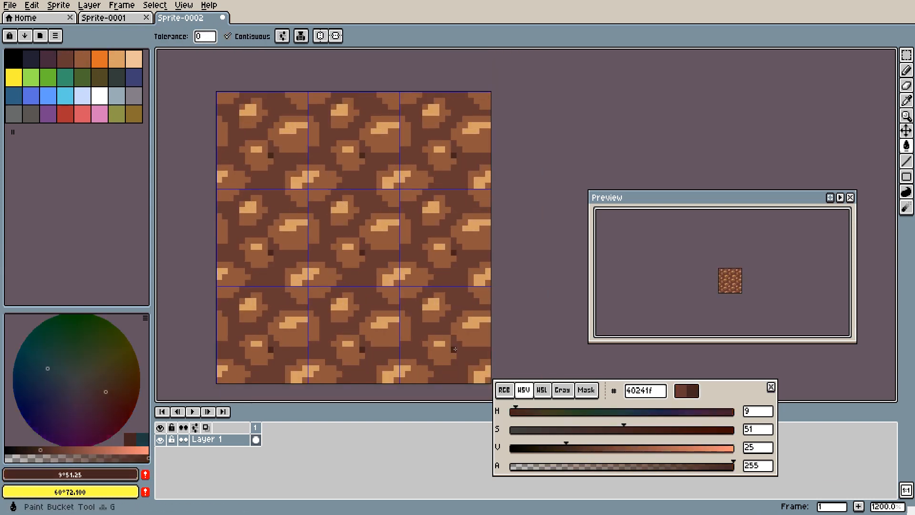
pyautogui.click(334, 233)
pyautogui.click(65, 59)
pyautogui.press('b')
# Copy the finished rock tile and paste it repeatedly into Sprite-0001 to cover the lower half of the canvas.
pyautogui.press('m')
pyautogui.scroll(-1, 327, 294)
pyautogui.hotkey('ctrl', 'c')
pyautogui.click(104, 18)
pyautogui.hotkey('ctrl', 'v')
pyautogui.hotkey('ctrl', 'v')
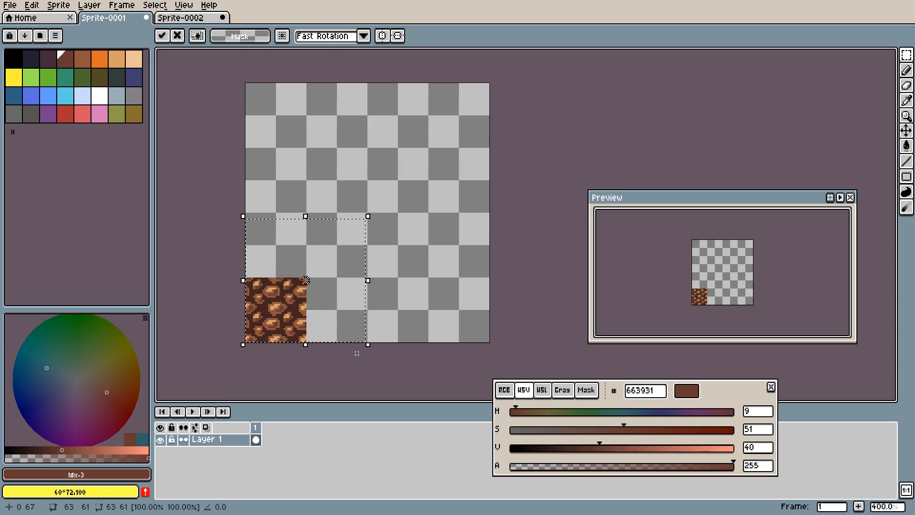
pyautogui.hotkey('ctrl', 'v')
# Fill the sky with pale blue cbdbfc and draw green and lime grass strips along the top of the soil.
pyautogui.click(48, 78)
pyautogui.press('b')
pyautogui.scroll(2, 372, 221)
pyautogui.click(82, 96)
pyautogui.press('g')
pyautogui.click(362, 157)
pyautogui.click(48, 78)
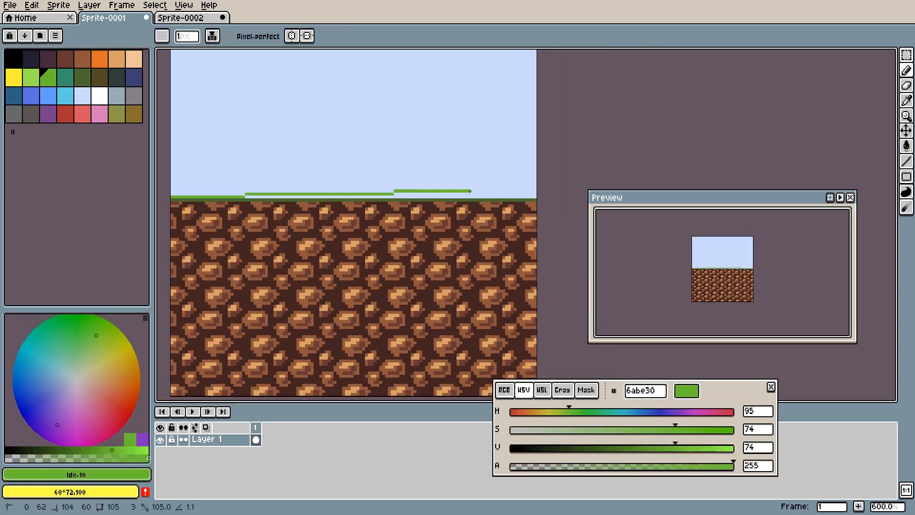
pyautogui.click(31, 77)
# Draw a tall filled light-blue water rectangle through the middle of the ground, down to the bottom of the canvas.
pyautogui.click(65, 96)
pyautogui.click(906, 176)
pyautogui.click(862, 176)
pyautogui.moveTo(348, 182); pyautogui.dragTo(418, 378)
# Paint over the grass above the water with the sky colour and dot green notches along the grass on both banks.
pyautogui.scroll(1, 369, 193)
pyautogui.press('b')
pyautogui.keyDown('alt'); pyautogui.click(343, 162); pyautogui.keyUp('alt')
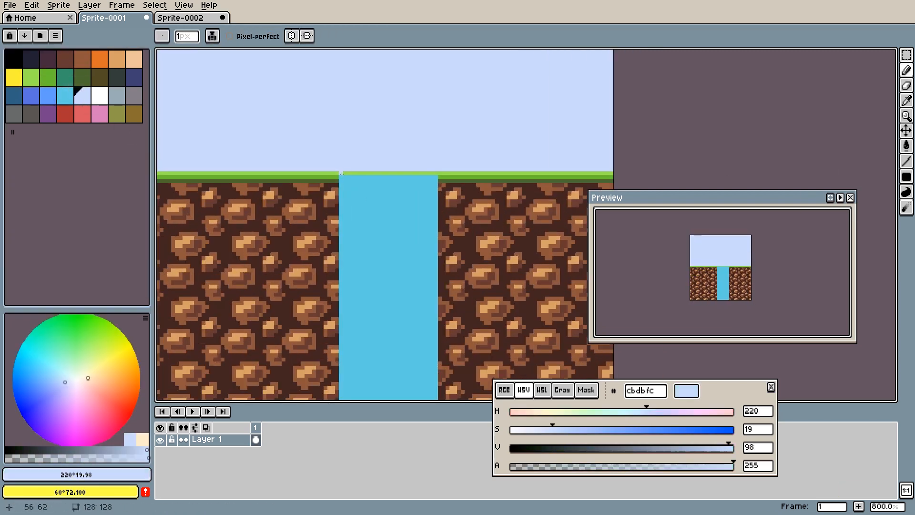
pyautogui.scroll(1, 348, 186)
pyautogui.keyDown('alt'); pyautogui.click(333, 173); pyautogui.keyUp('alt')
pyautogui.click(330, 168)
pyautogui.click(314, 169)
pyautogui.click(291, 169)
pyautogui.scroll(-1, 400, 100)
pyautogui.click(201, 147)
pyautogui.keyDown('alt'); pyautogui.click(399, 115); pyautogui.keyUp('alt')
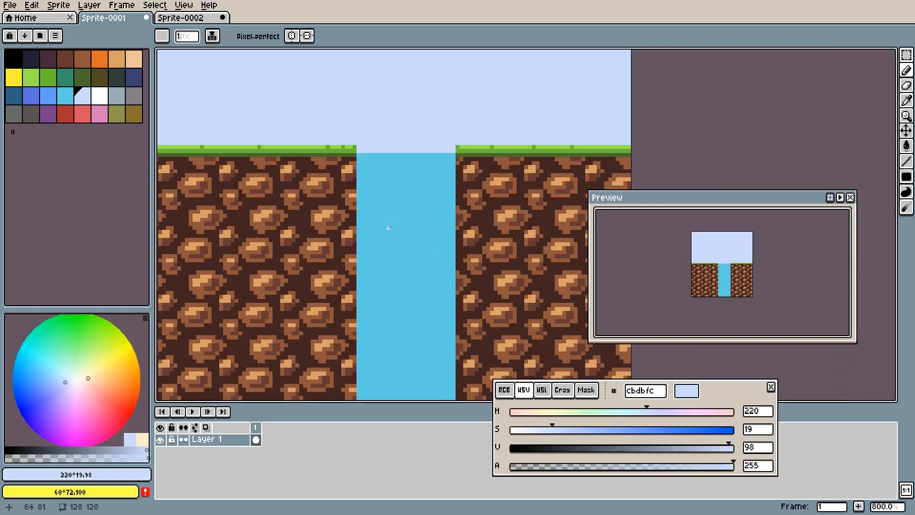
pyautogui.scroll(-1, 390, 227)
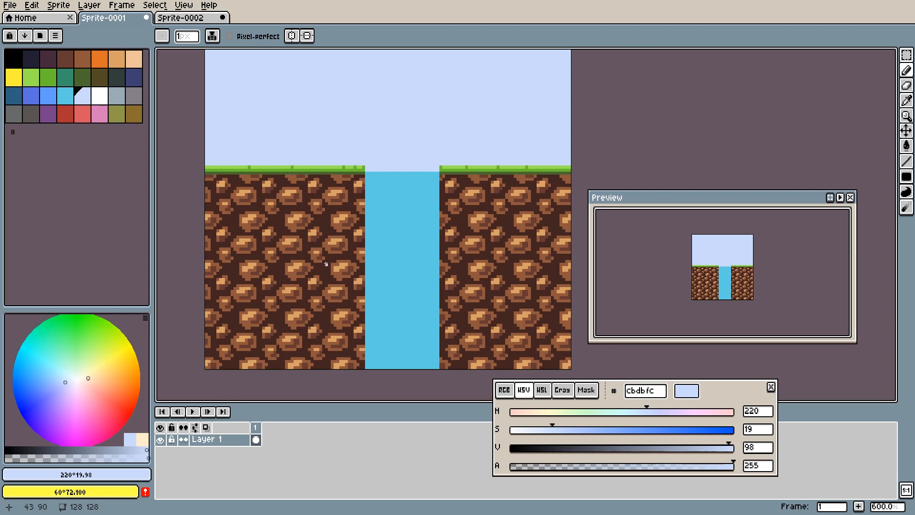
# Rename the existing layer as Bg.
pyautogui.doubleClick(224, 439)
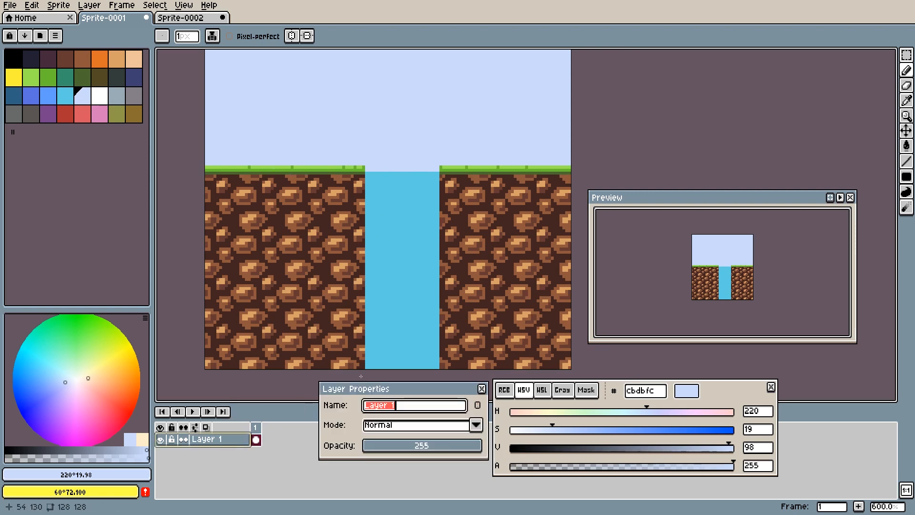
pyautogui.write('Bg')
pyautogui.press('Return')
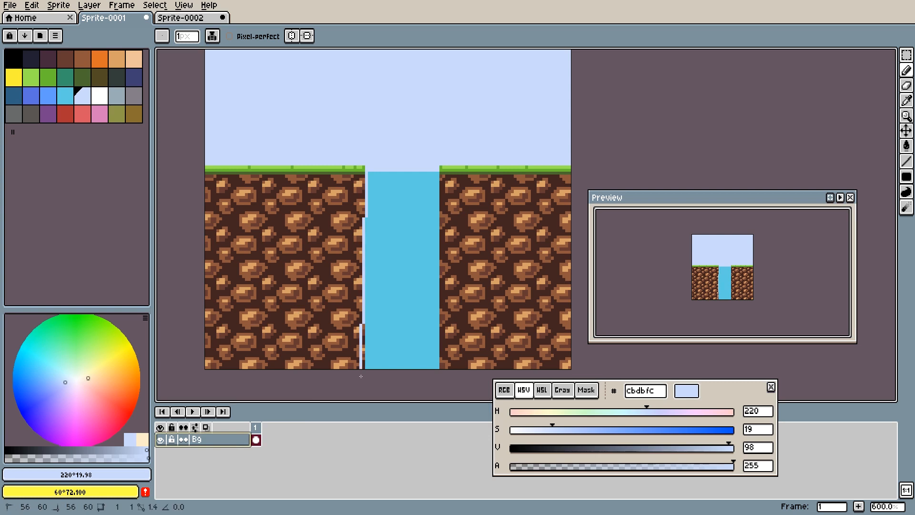
# Add a new layer above Bg and name it Animation.
pyautogui.hotkey('shift', 'n')
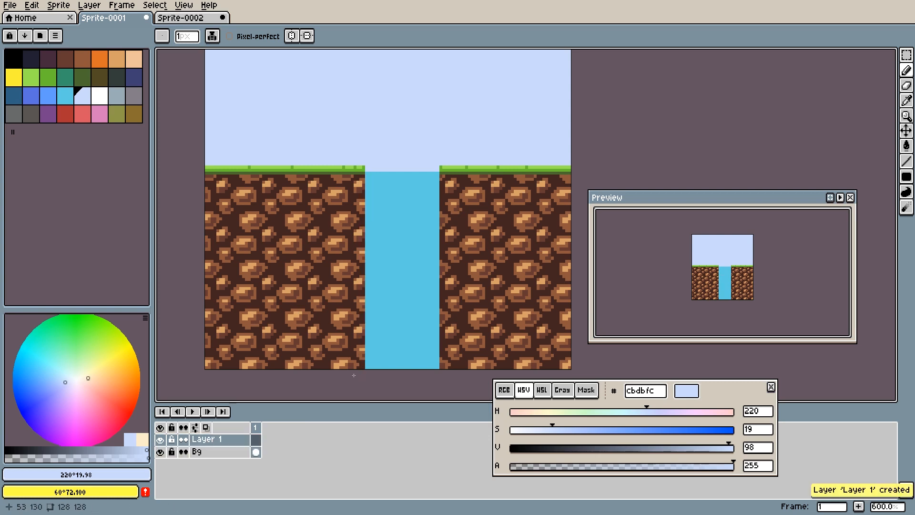
pyautogui.doubleClick(235, 440)
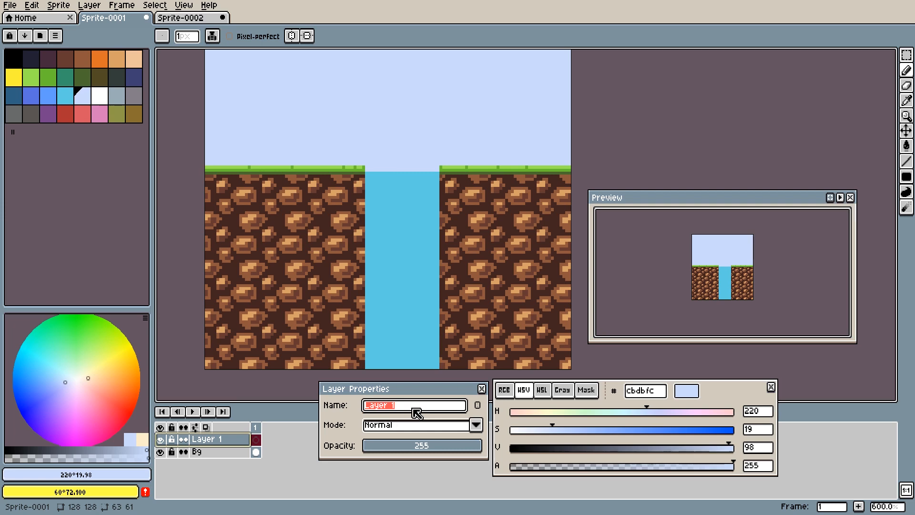
pyautogui.write('Animation')
pyautogui.press('Return')
# Draw a magenta fc00f8 vertical line about 12 px long just below the grass at the water's left edge.
pyautogui.moveTo(73, 405); pyautogui.dragTo(78, 446)
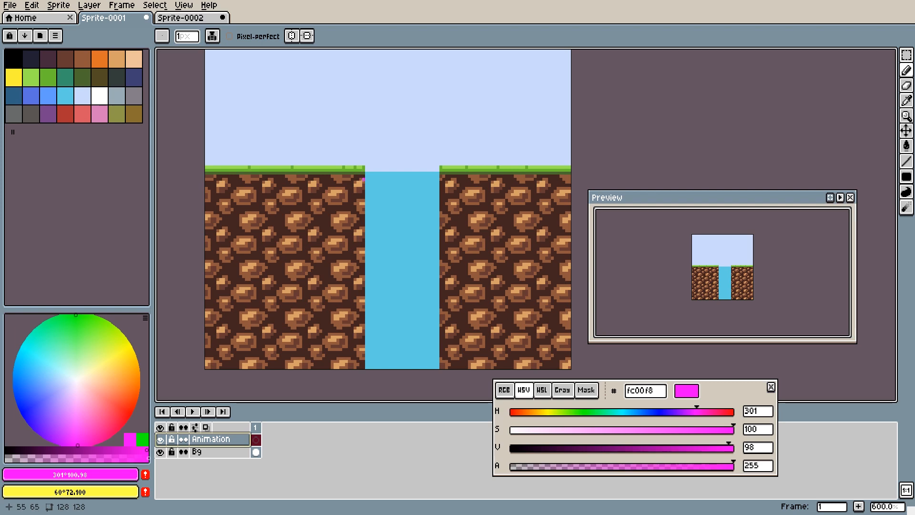
pyautogui.scroll(1, 366, 176)
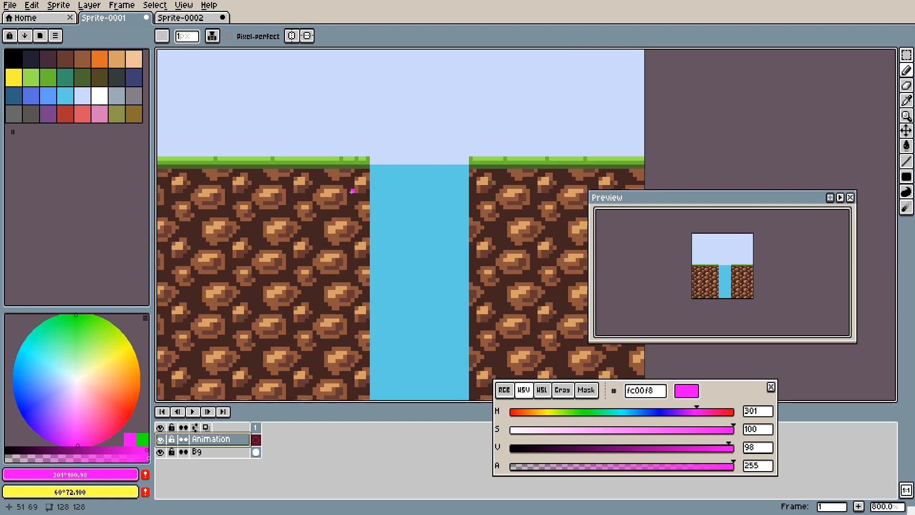
pyautogui.scroll(-1, 341, 237)
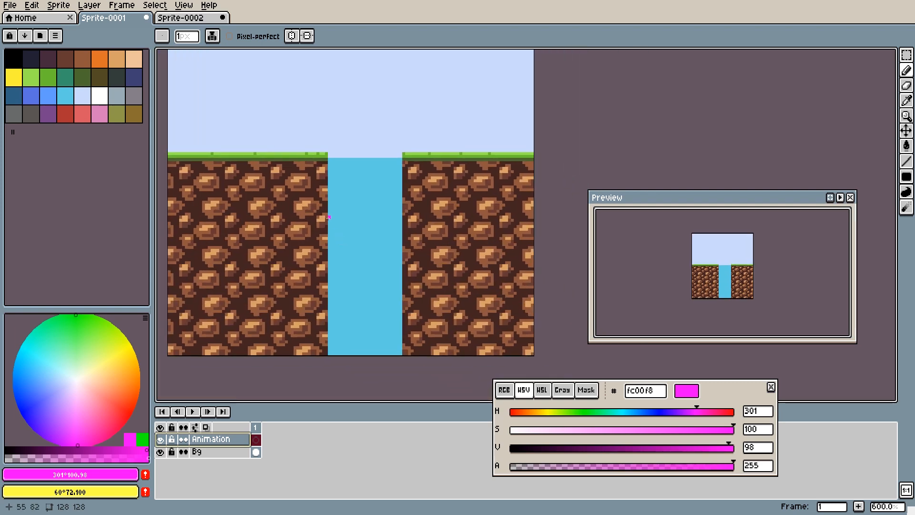
pyautogui.scroll(1, 326, 181)
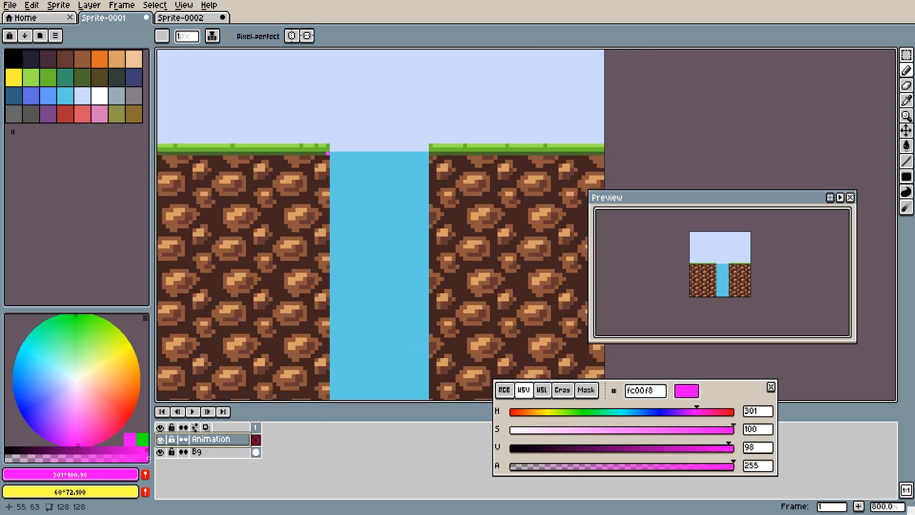
pyautogui.moveTo(328, 153); pyautogui.dragTo(327, 197)
# Turn the magenta line into a custom brush and stamp it in a staggered column down the water's left edge.
pyautogui.press('m')
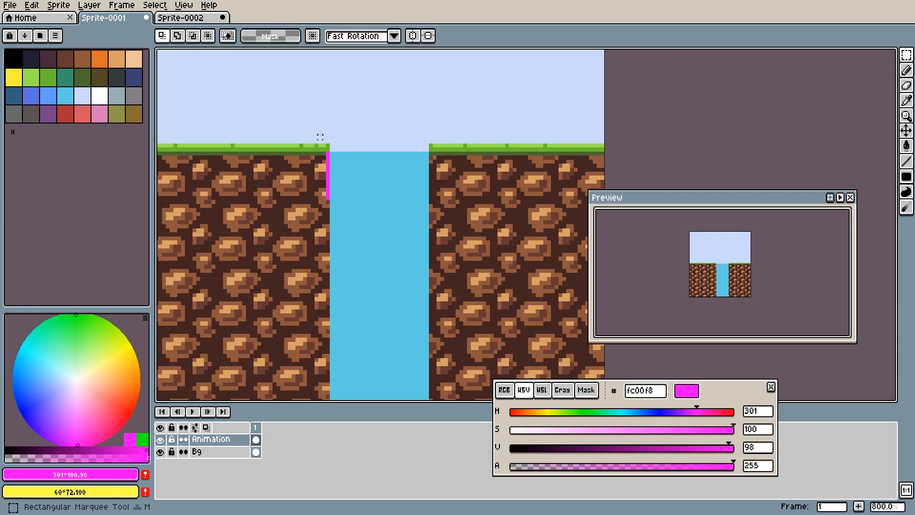
pyautogui.moveTo(327, 151); pyautogui.dragTo(329, 202)
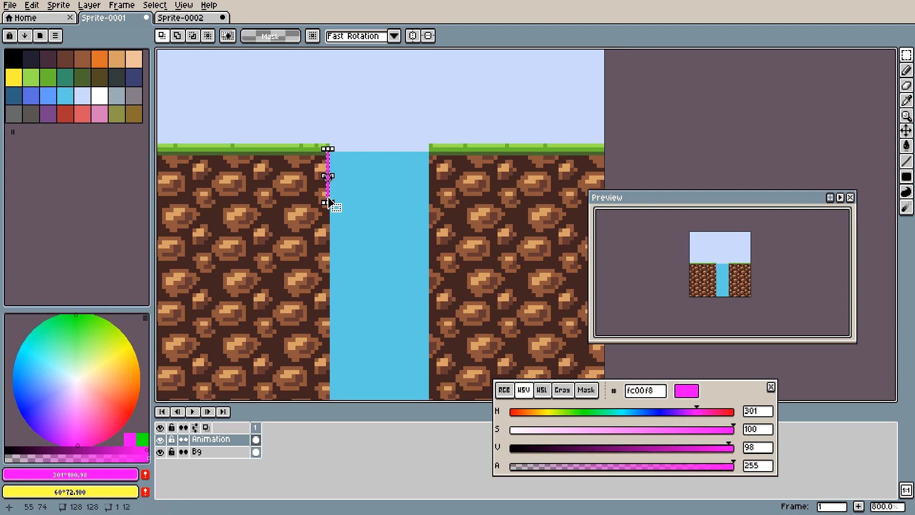
pyautogui.hotkey('ctrl', 'b')
pyautogui.click(324, 226)
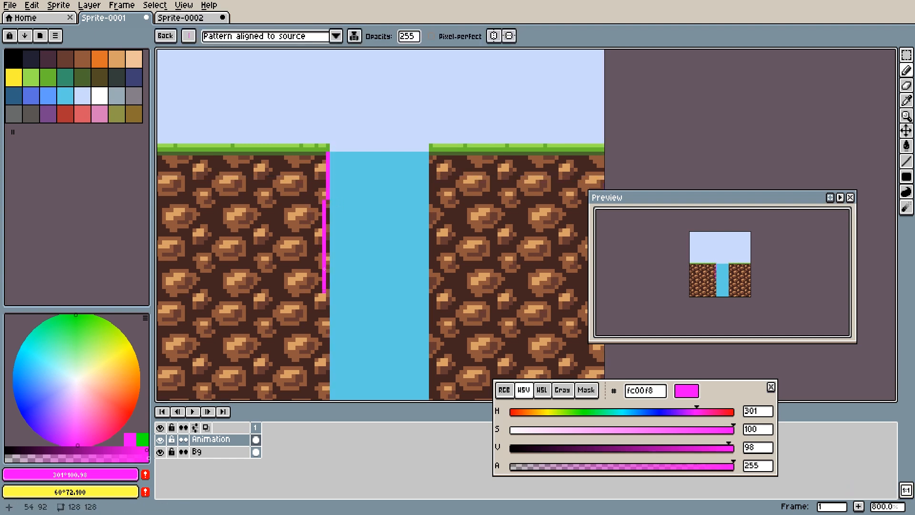
pyautogui.click(328, 274)
pyautogui.moveTo(389, 281); pyautogui.dragTo(376, 183)
pyautogui.click(309, 224)
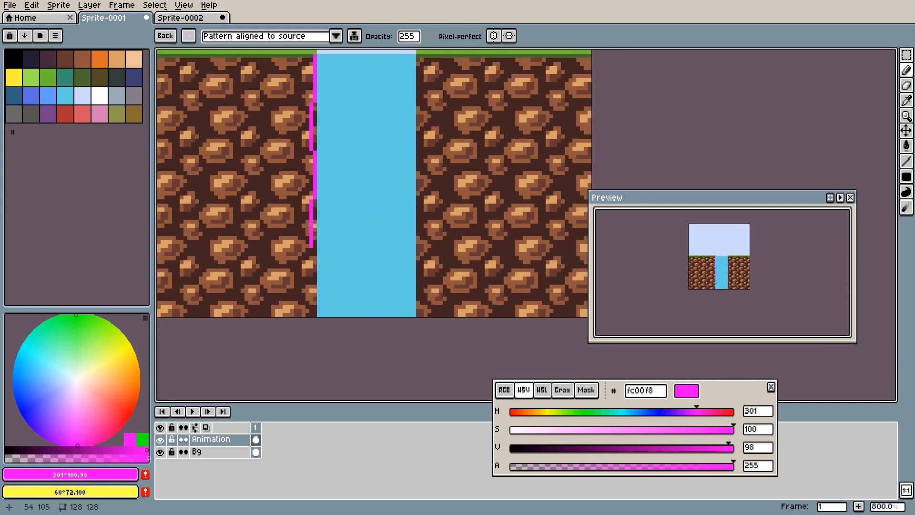
pyautogui.click(313, 271)
pyautogui.click(312, 322)
# Stamp the magenta line brush in a matching staggered column down the water's right edge.
pyautogui.moveTo(411, 181); pyautogui.dragTo(370, 230)
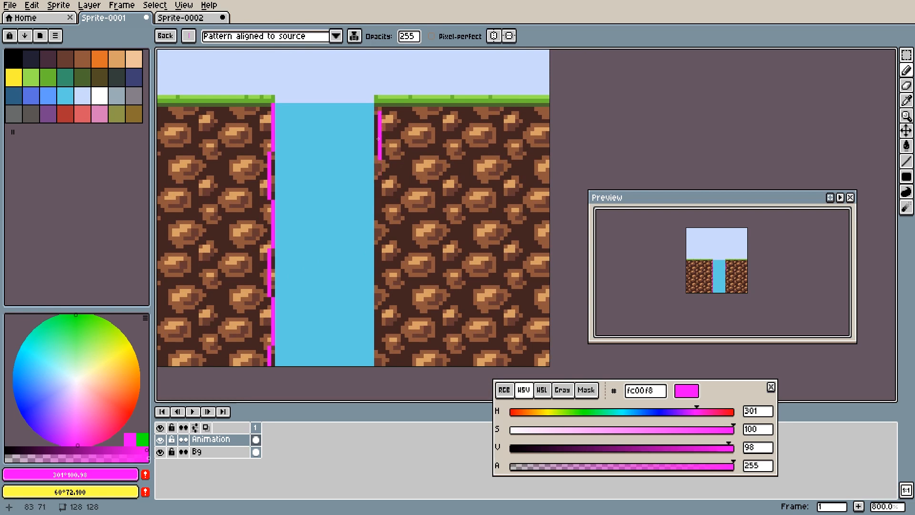
pyautogui.click(376, 127)
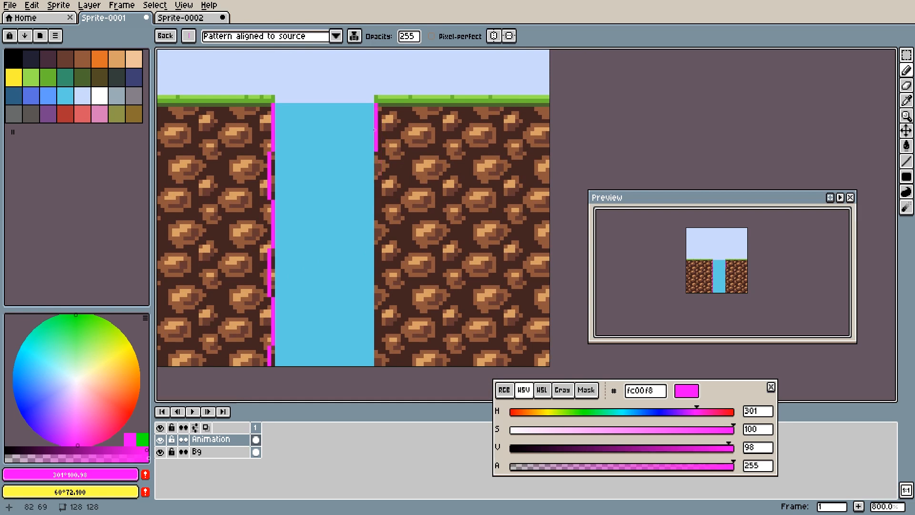
pyautogui.click(379, 176)
pyautogui.click(376, 224)
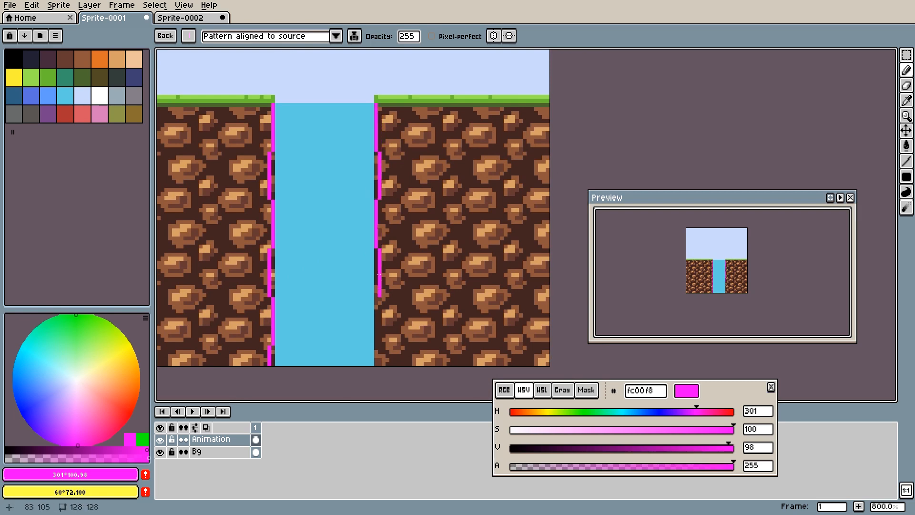
pyautogui.click(379, 274)
pyautogui.click(376, 321)
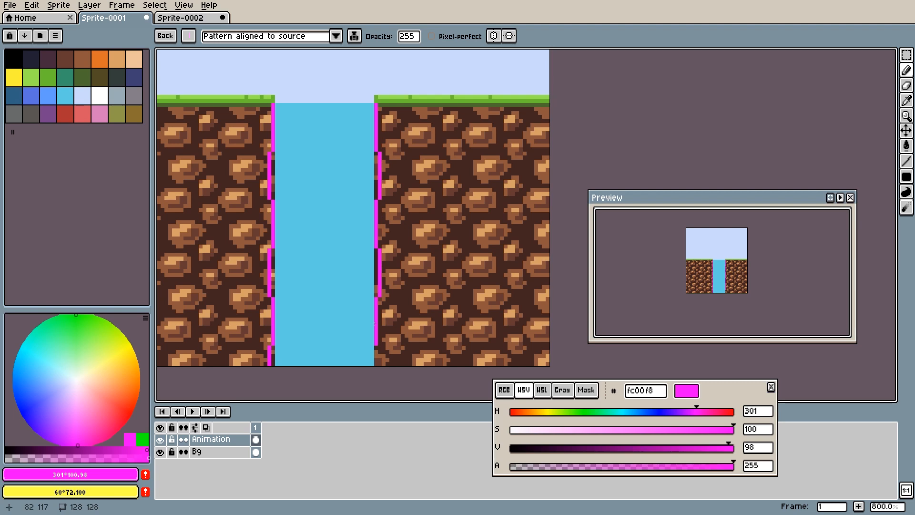
pyautogui.click(379, 370)
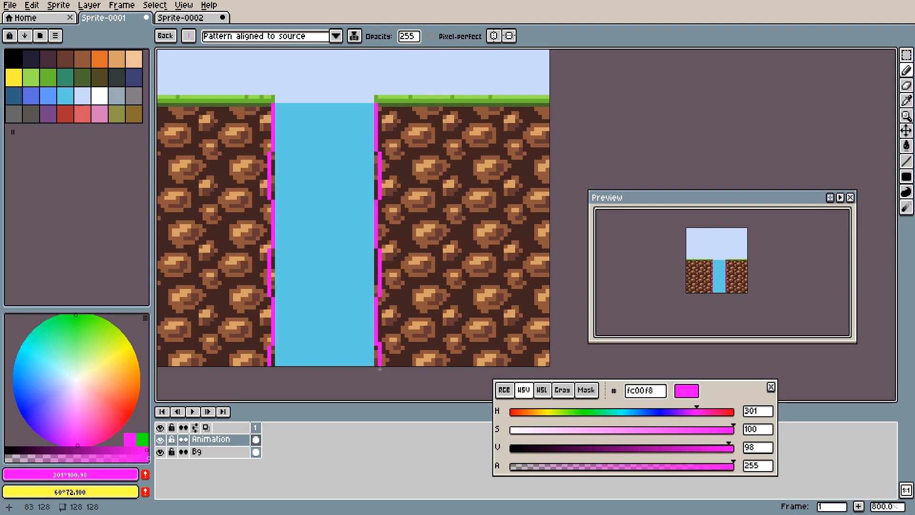
# Switch the brush colour to green 00fc04 and stamp it into the gaps beside the magenta lines on the left edge.
pyautogui.click(142, 436)
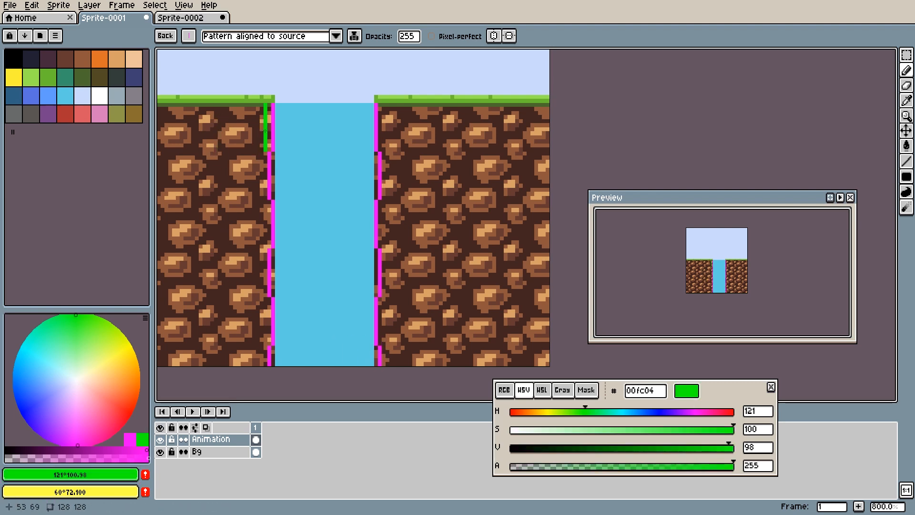
pyautogui.click(269, 130)
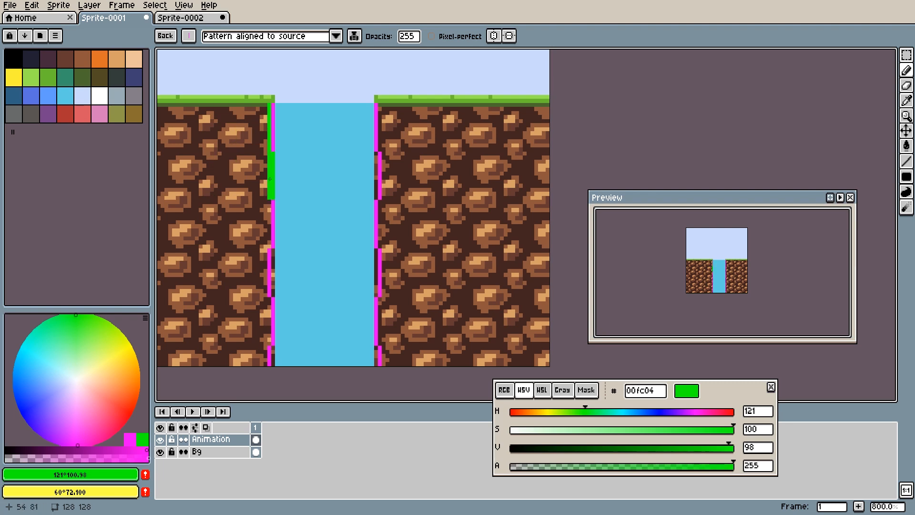
pyautogui.click(269, 225)
pyautogui.click(270, 271)
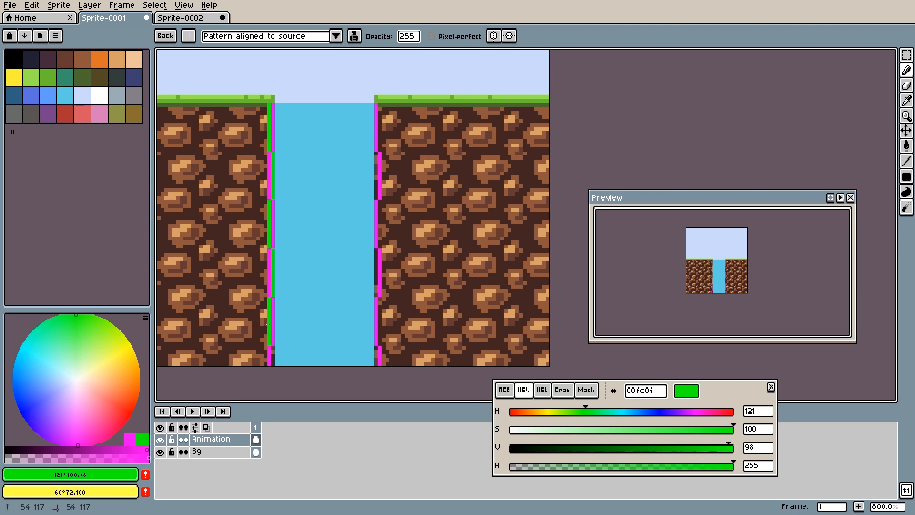
pyautogui.click(268, 322)
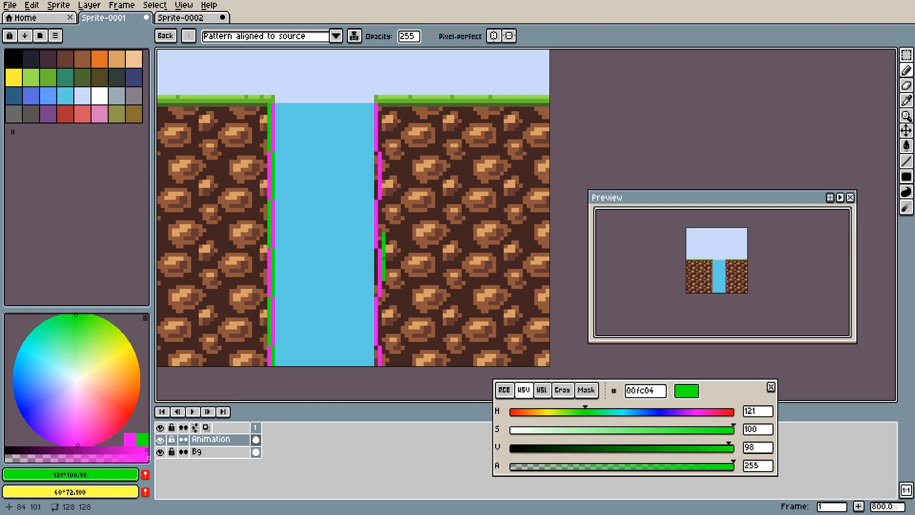
# Stamp the green line brush into the gaps beside the magenta lines on the water's right edge.
pyautogui.click(378, 131)
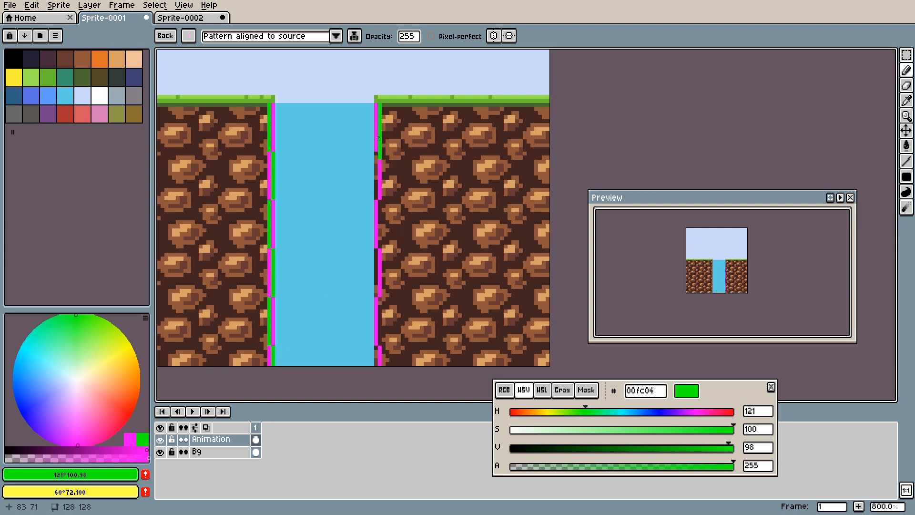
pyautogui.click(378, 180)
pyautogui.click(378, 228)
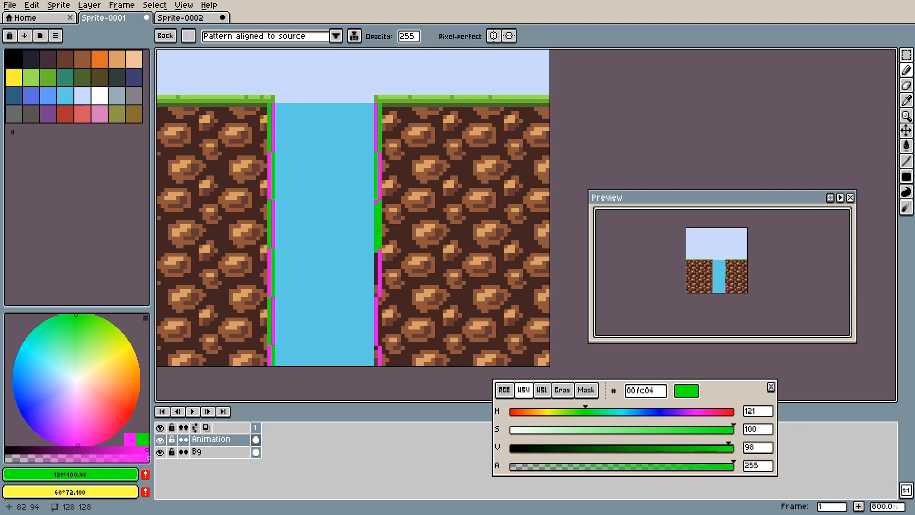
pyautogui.click(377, 275)
pyautogui.click(378, 324)
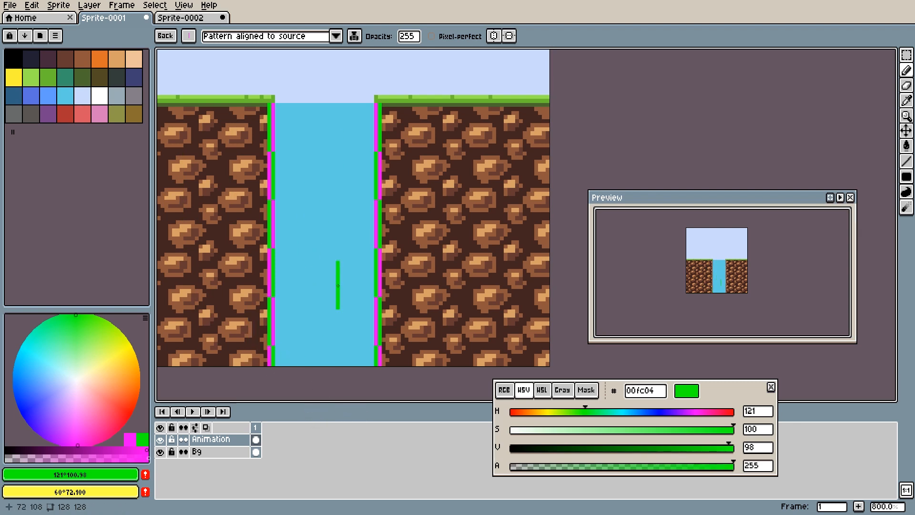
# Duplicate the frame as frame 2, select the whole magenta-green strip on the left edge and flip it horizontally.
pyautogui.click(238, 442)
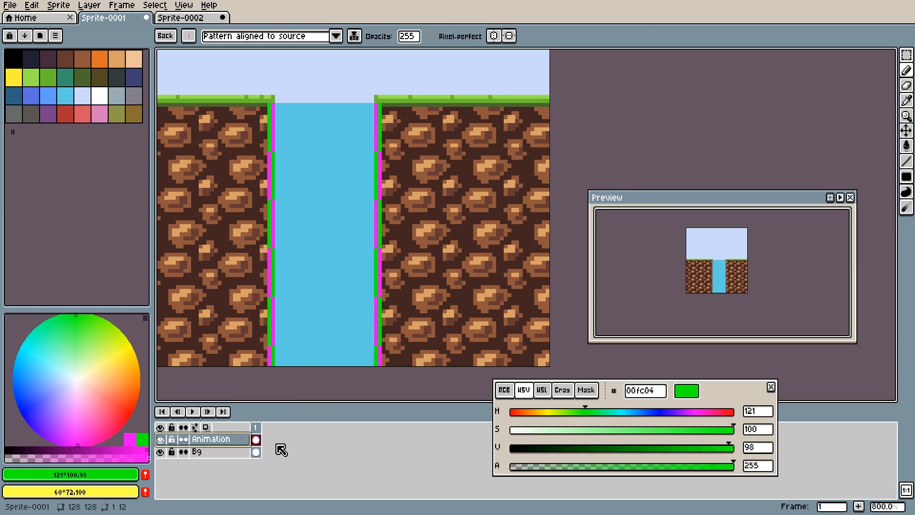
pyautogui.hotkey('alt', 'n')
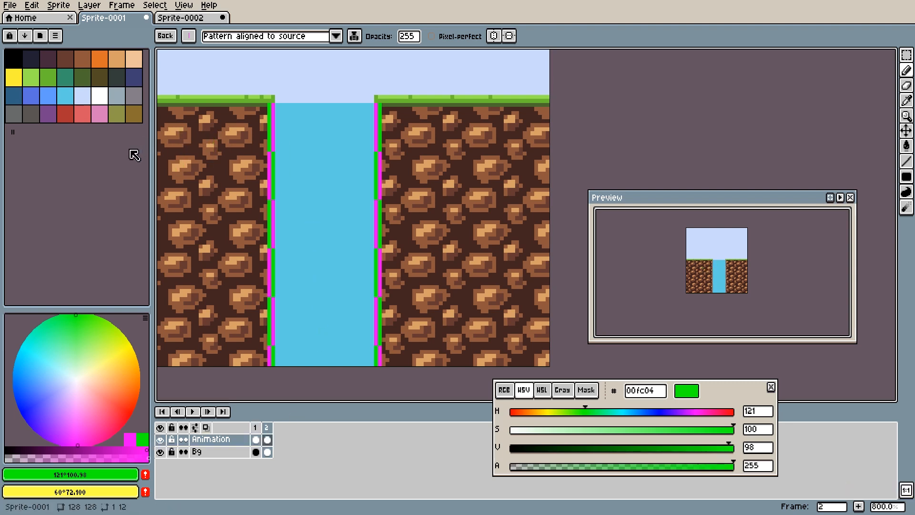
pyautogui.press('m')
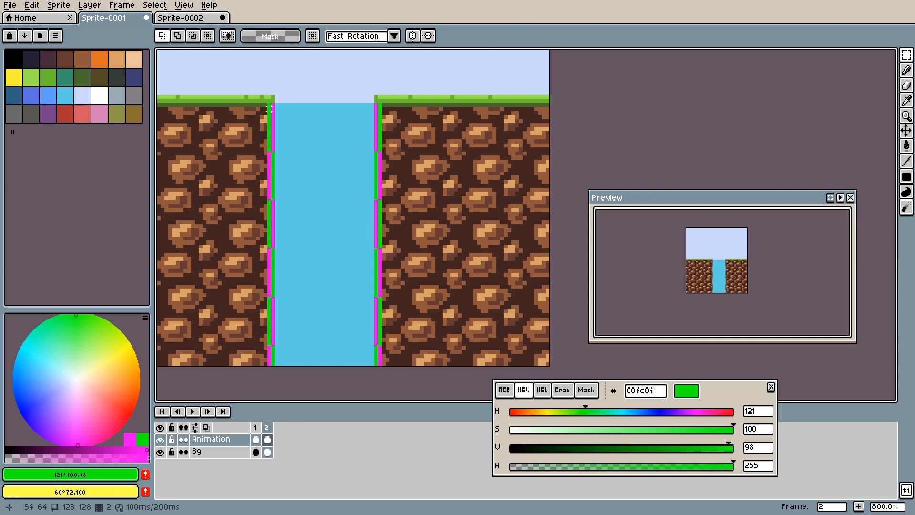
pyautogui.moveTo(269, 103); pyautogui.dragTo(275, 369)
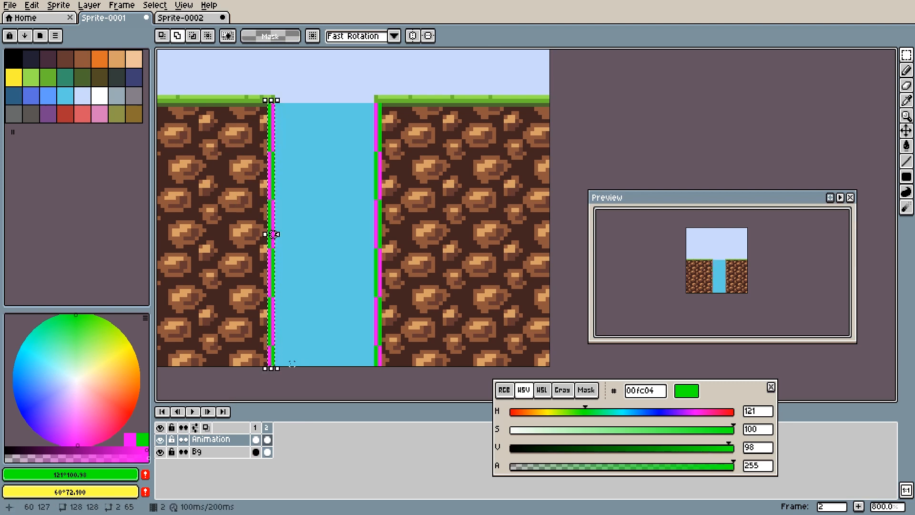
pyautogui.hotkey('shift', 'h')
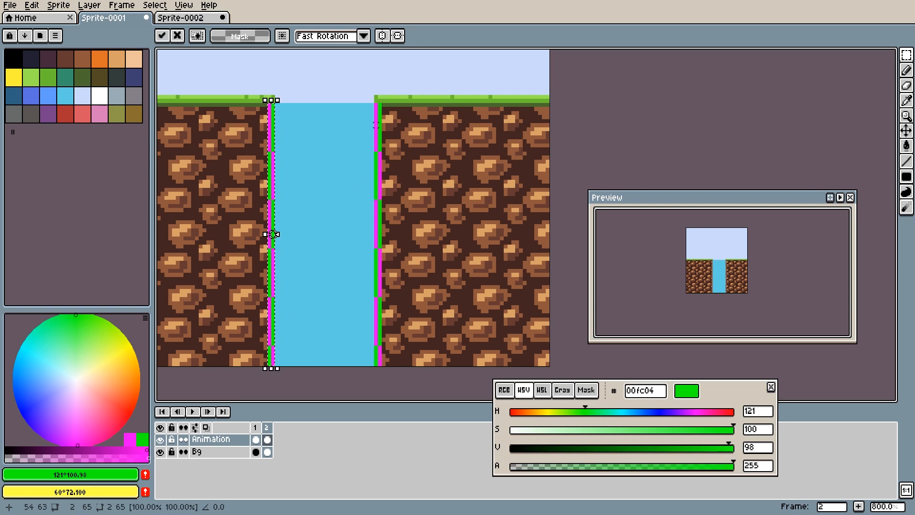
# Flip the magenta-green strip on the water's right edge horizontally in frame 2, deselect it and play the animation.
pyautogui.moveTo(375, 104); pyautogui.dragTo(380, 365)
pyautogui.hotkey('shift', 'h')
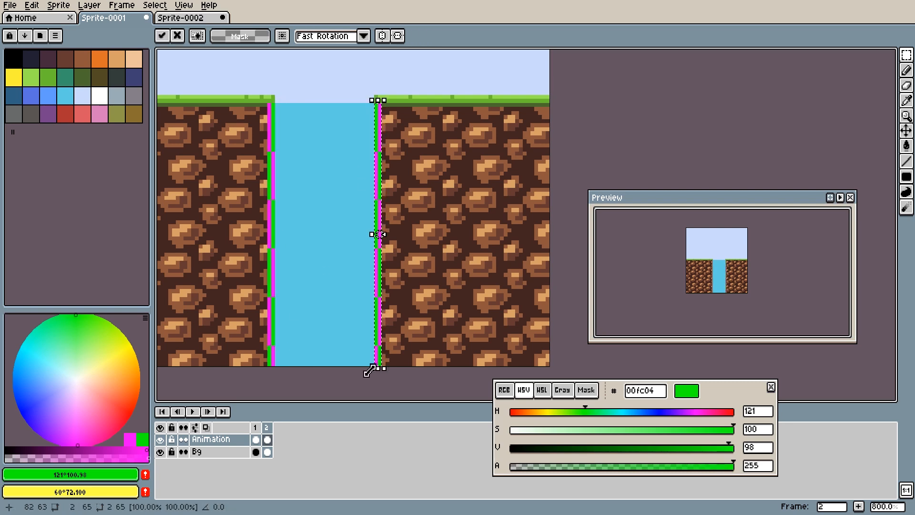
pyautogui.hotkey('ctrl', 'd')
pyautogui.click(199, 411)
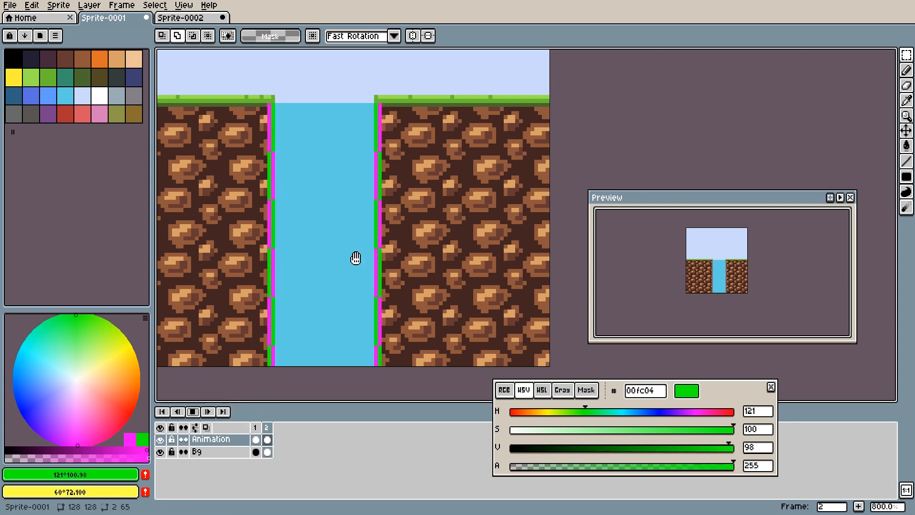
pyautogui.click(196, 413)
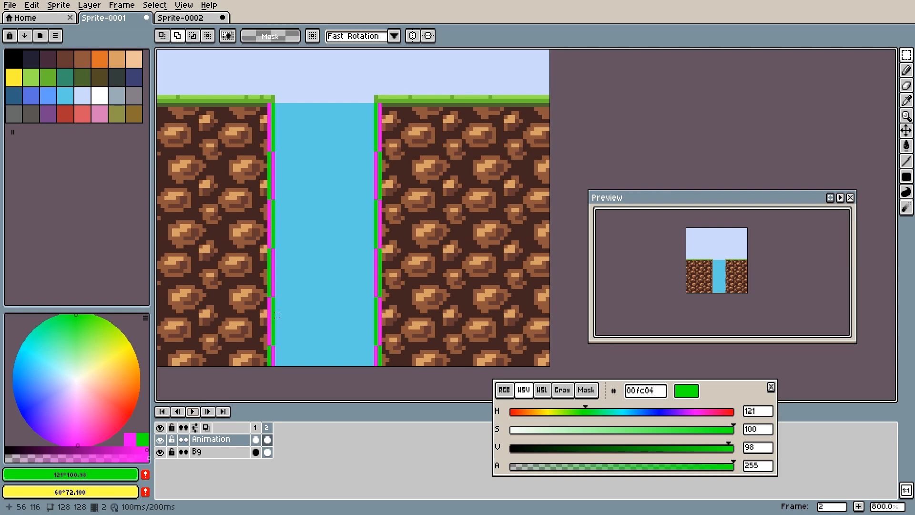
# In frame 1 of the Animation layer, draw three spaced vertical yellow fbf236 dashes, 1 px wide and increasingly long, inside the water's left edge.
pyautogui.click(260, 441)
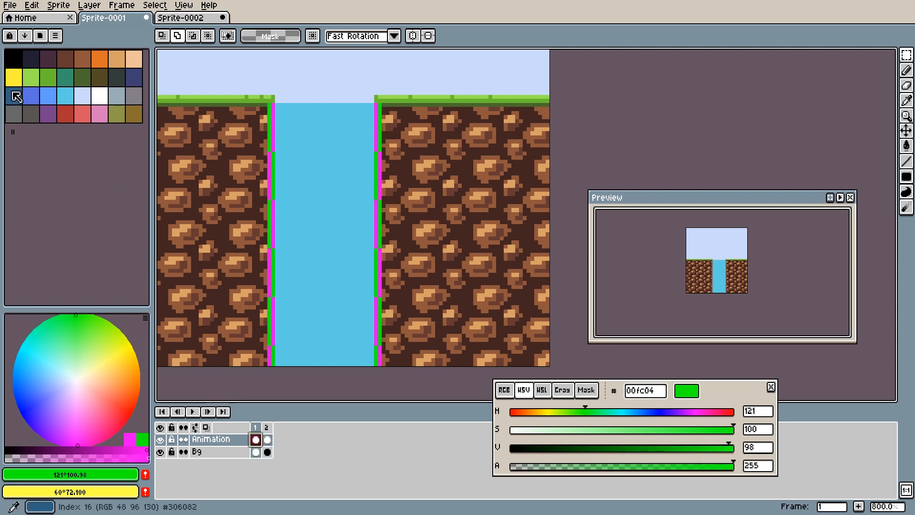
pyautogui.click(13, 77)
pyautogui.press('b')
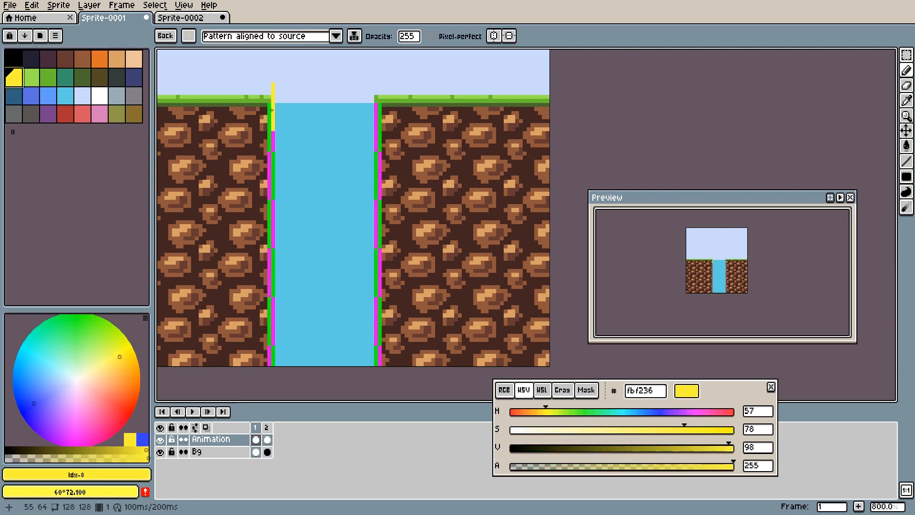
pyautogui.click(165, 36)
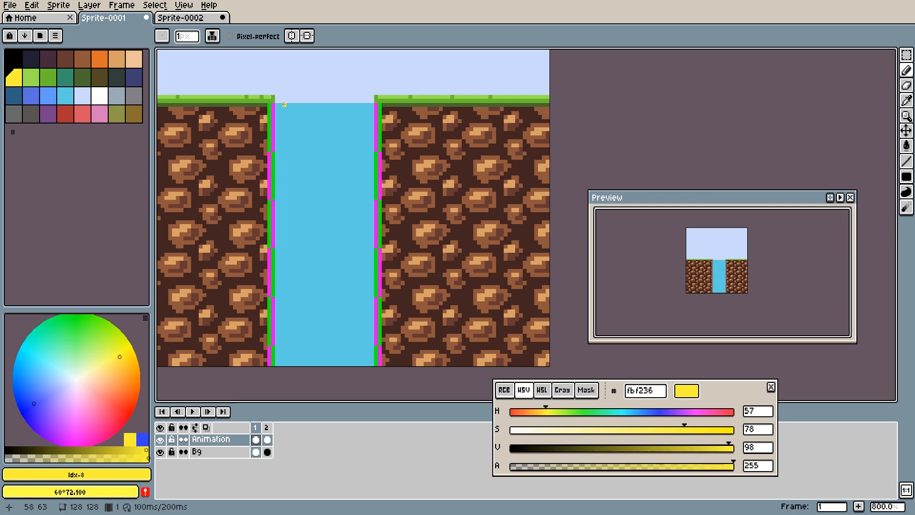
pyautogui.moveTo(283, 111); pyautogui.dragTo(283, 115)
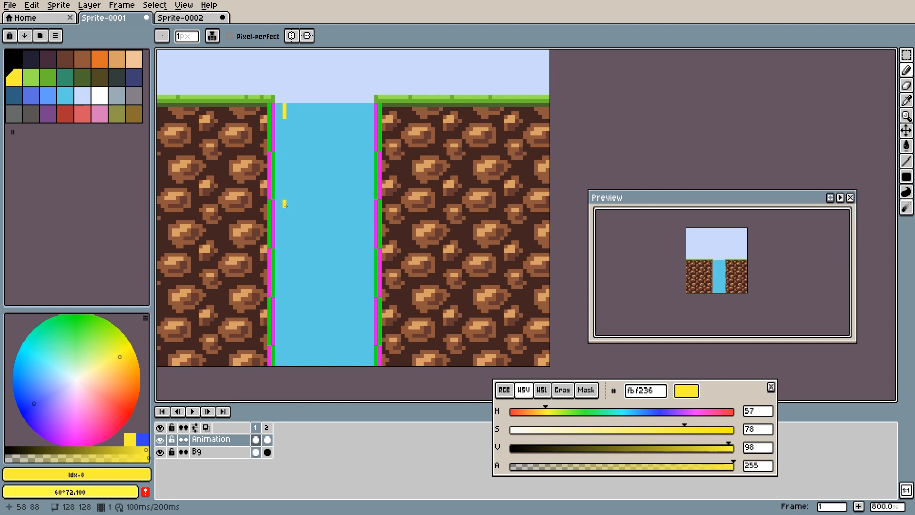
pyautogui.moveTo(285, 204); pyautogui.dragTo(285, 232)
pyautogui.moveTo(284, 300); pyautogui.dragTo(284, 344)
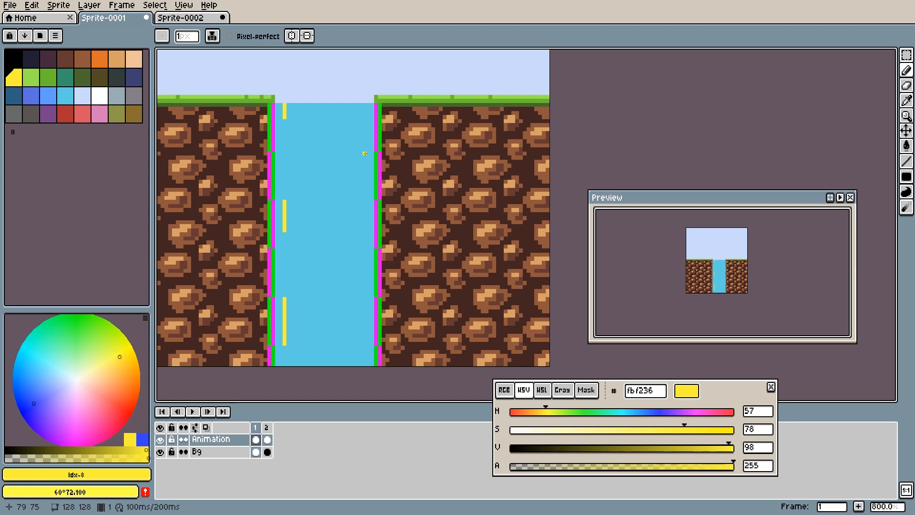
# Draw three vertical yellow dashes inside the water's right edge, staggered against the dashes on the left.
pyautogui.moveTo(365, 154); pyautogui.dragTo(364, 175)
pyautogui.moveTo(364, 250); pyautogui.dragTo(364, 288)
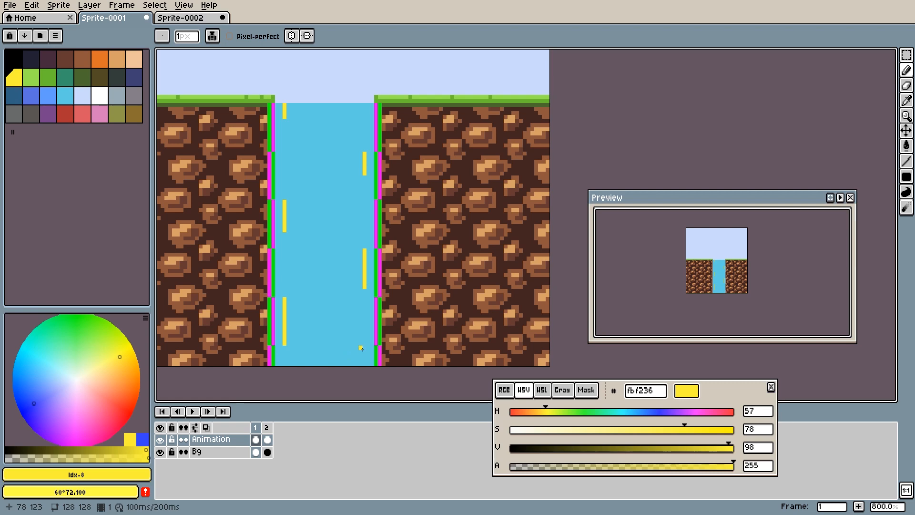
pyautogui.moveTo(363, 349); pyautogui.dragTo(363, 363)
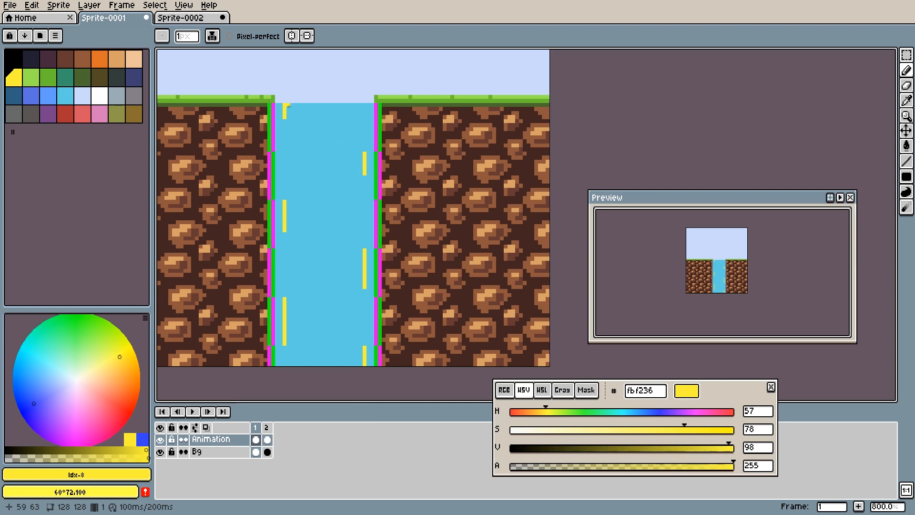
# Copy the water area containing the yellow dashes from frame 1 into frame 2 and flip the pasted area horizontally.
pyautogui.press('m')
pyautogui.moveTo(285, 104); pyautogui.dragTo(368, 368)
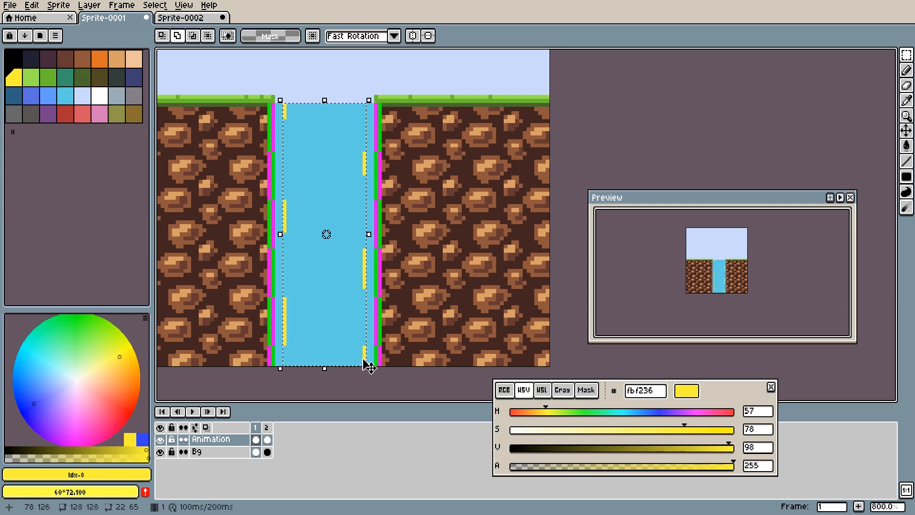
pyautogui.click(267, 439)
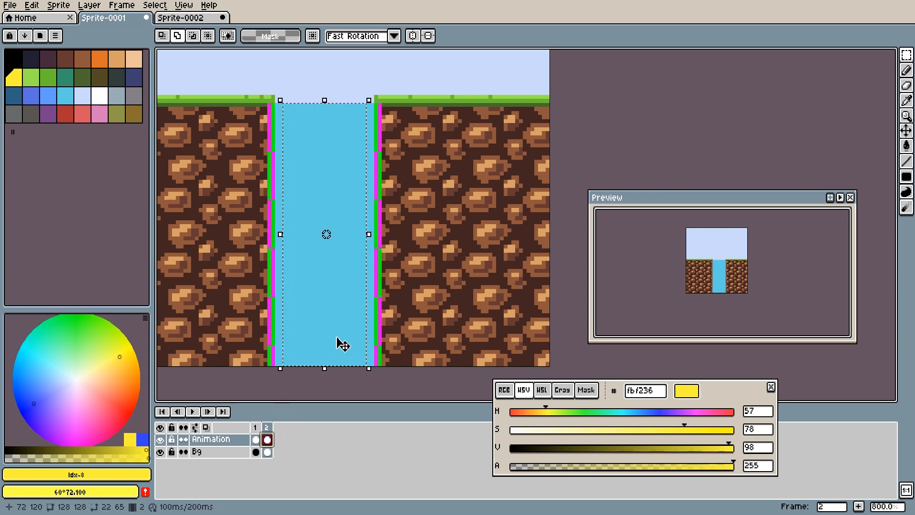
pyautogui.hotkey('ctrl', 'v')
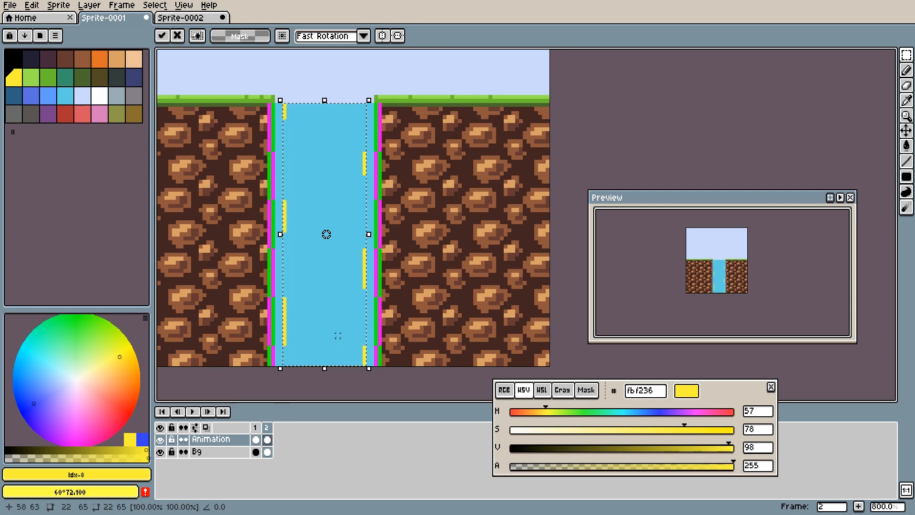
pyautogui.hotkey('shift', 'h')
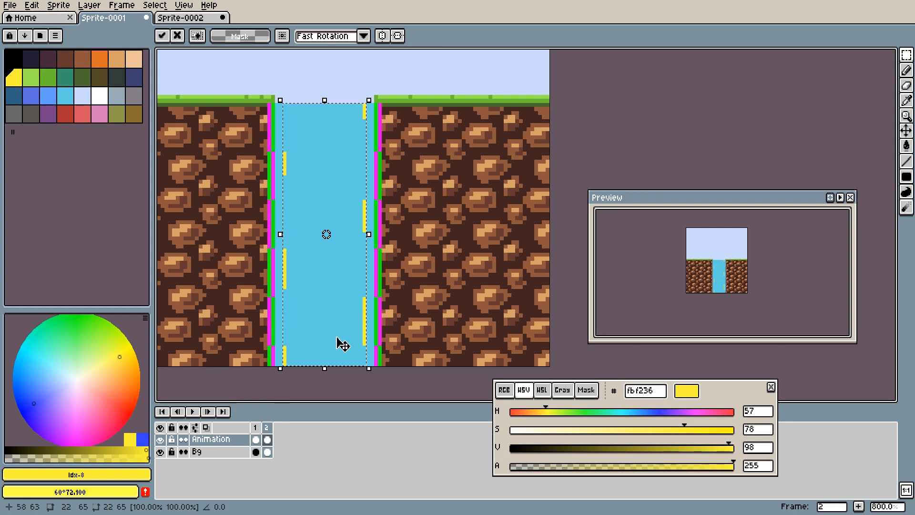
pyautogui.hotkey('ctrl', 'd')
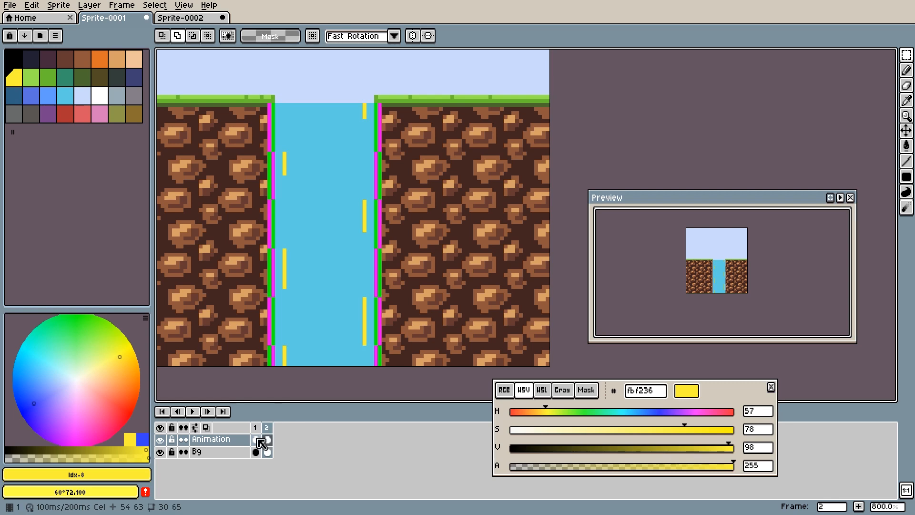
# Play the two-frame animation to check how the yellow dashes alternate, and stop it.
pyautogui.click(269, 442)
pyautogui.click(192, 412)
pyautogui.click(193, 412)
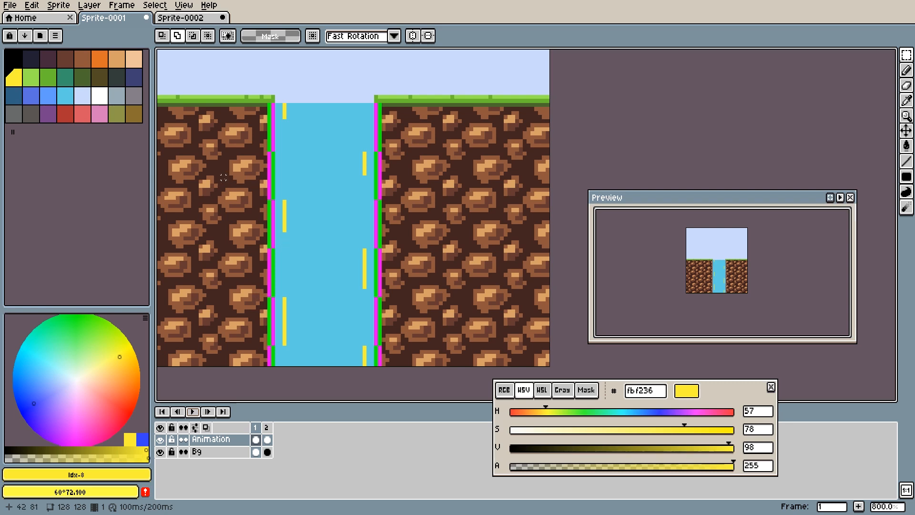
# Draw a 1 px orange df7126 horizontal line across the top of the water in frame 1.
pyautogui.click(102, 61)
pyautogui.press('b')
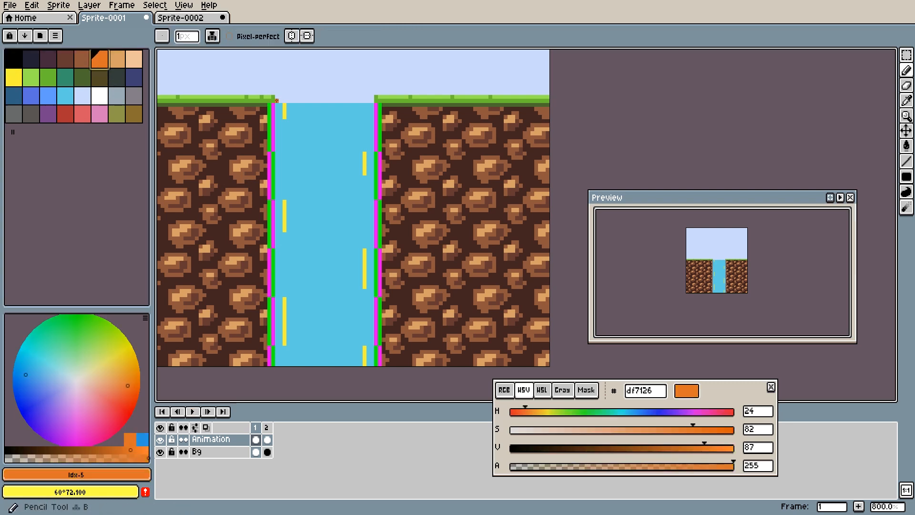
pyautogui.moveTo(276, 101); pyautogui.dragTo(374, 100)
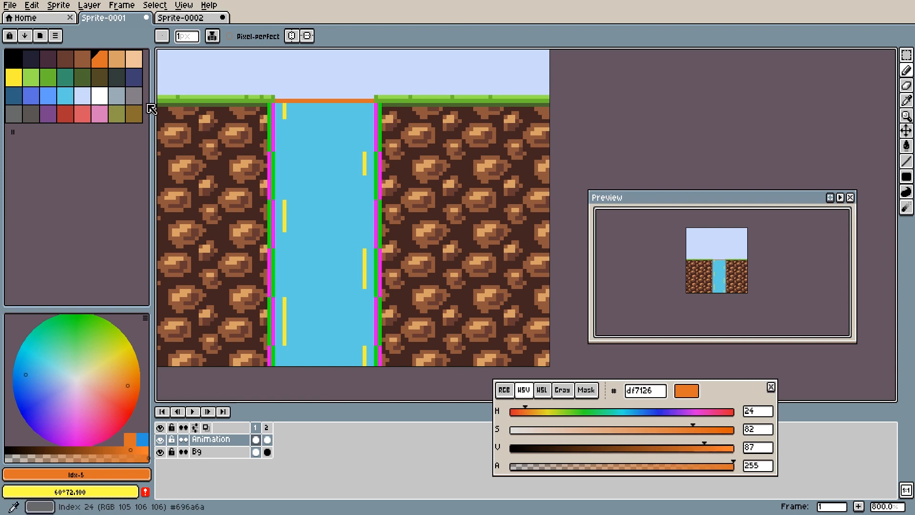
# Draw a straight black 000000 line across the top of the water in frame 2 and play the animation.
pyautogui.click(87, 81)
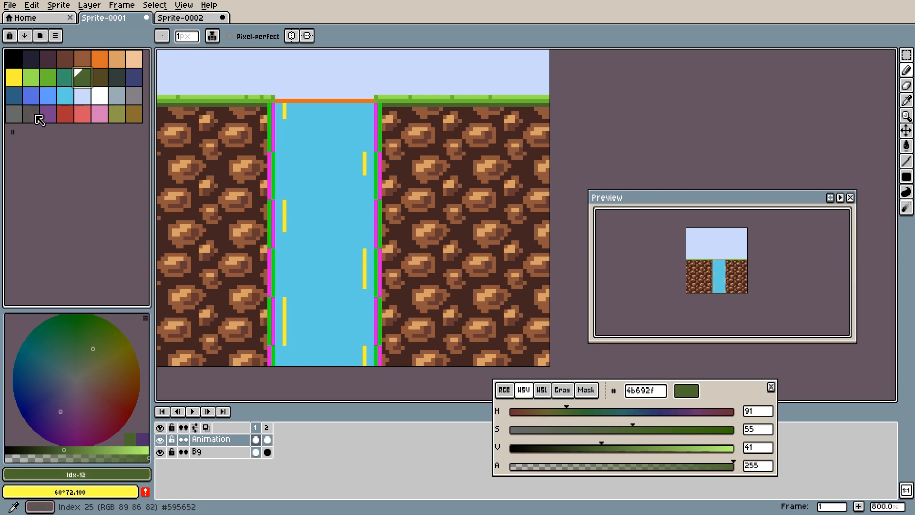
pyautogui.click(19, 62)
pyautogui.press('Right')
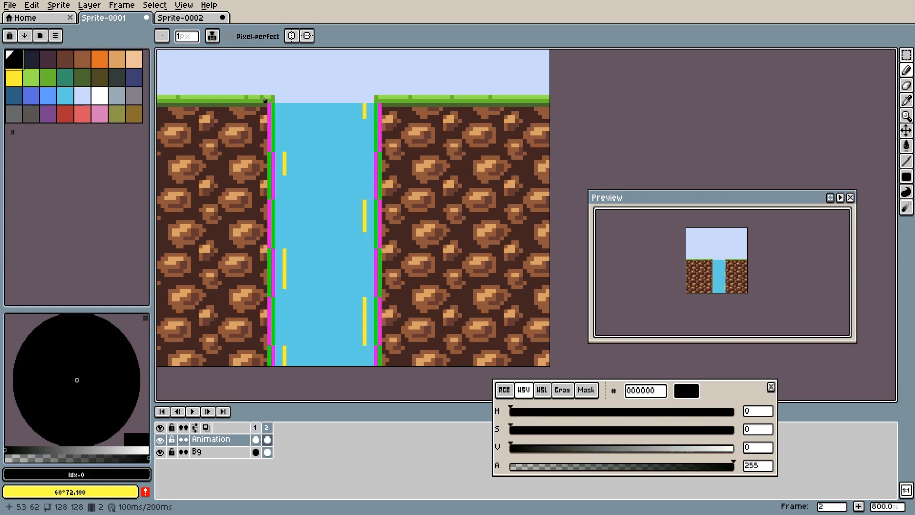
pyautogui.click(276, 100)
pyautogui.keyDown('shift'); pyautogui.click(372, 100); pyautogui.keyUp('shift')
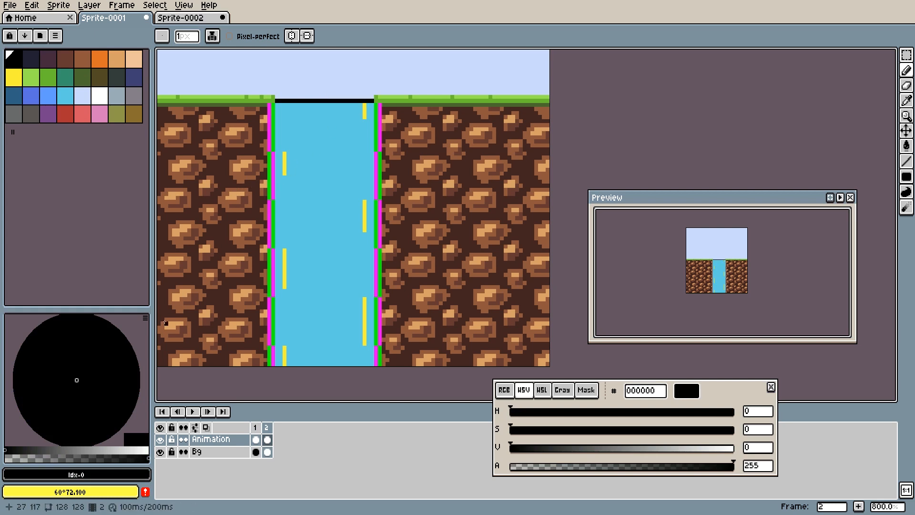
pyautogui.click(192, 411)
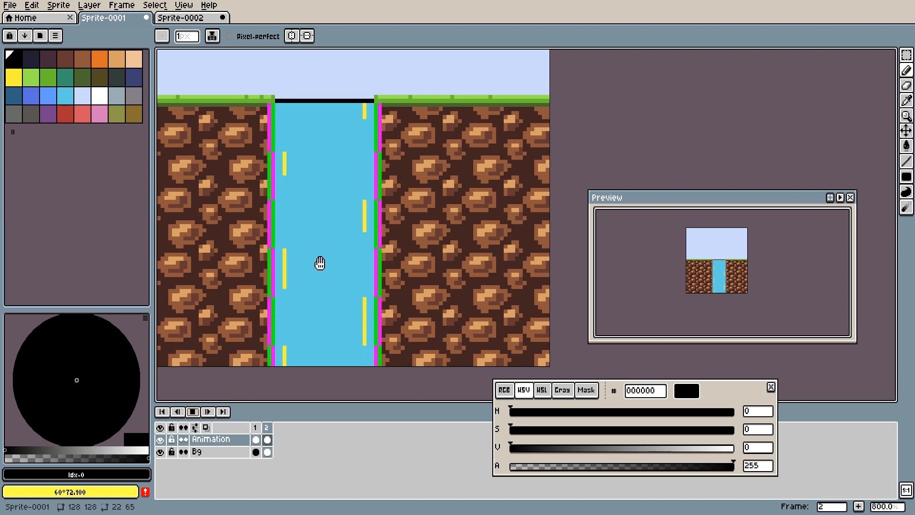
pyautogui.click(194, 410)
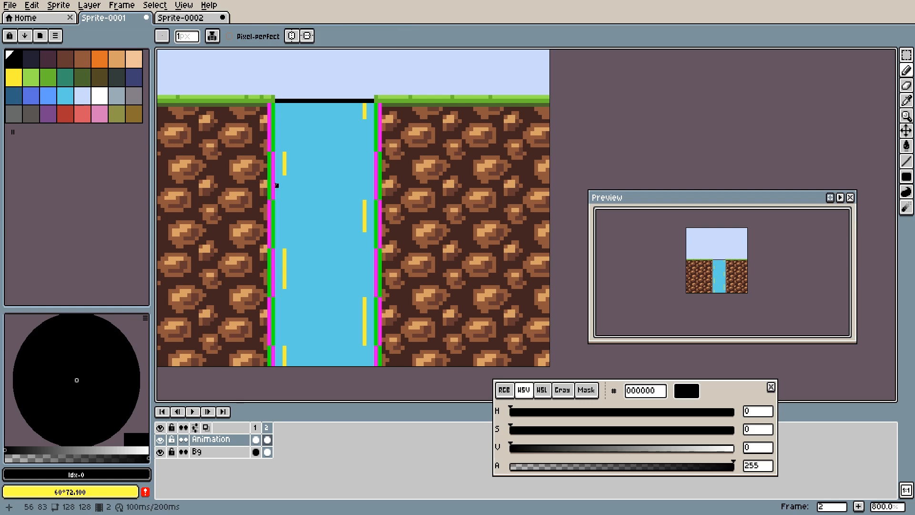
# Move the water's light blue 5fcde4 to the end of the palette and add the rocks' dark brown 40241f after it.
pyautogui.keyDown('alt'); pyautogui.click(311, 177); pyautogui.keyUp('alt')
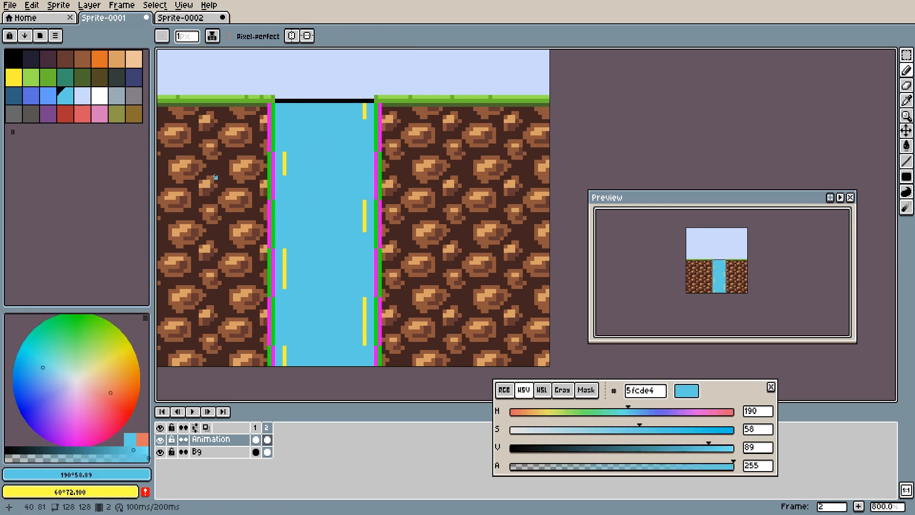
pyautogui.click(68, 98)
pyautogui.moveTo(71, 101); pyautogui.dragTo(17, 132)
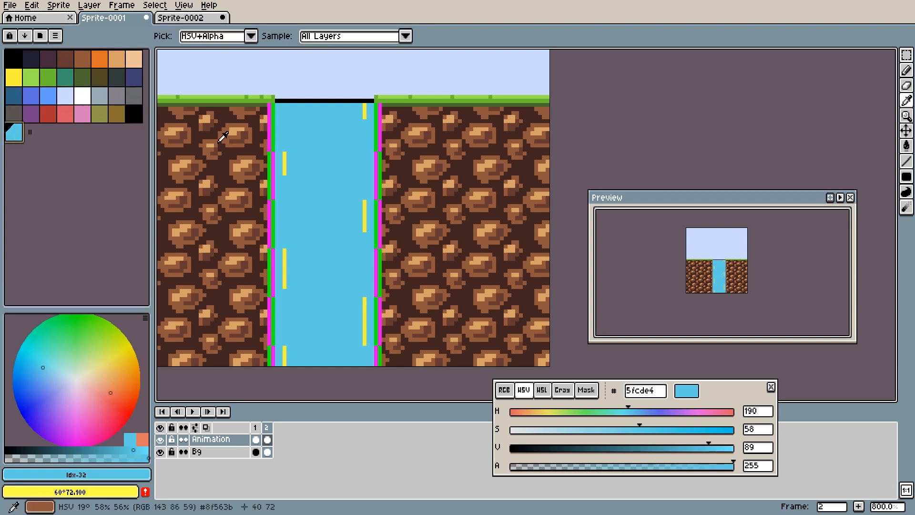
pyautogui.keyDown('alt'); pyautogui.click(250, 146); pyautogui.keyUp('alt')
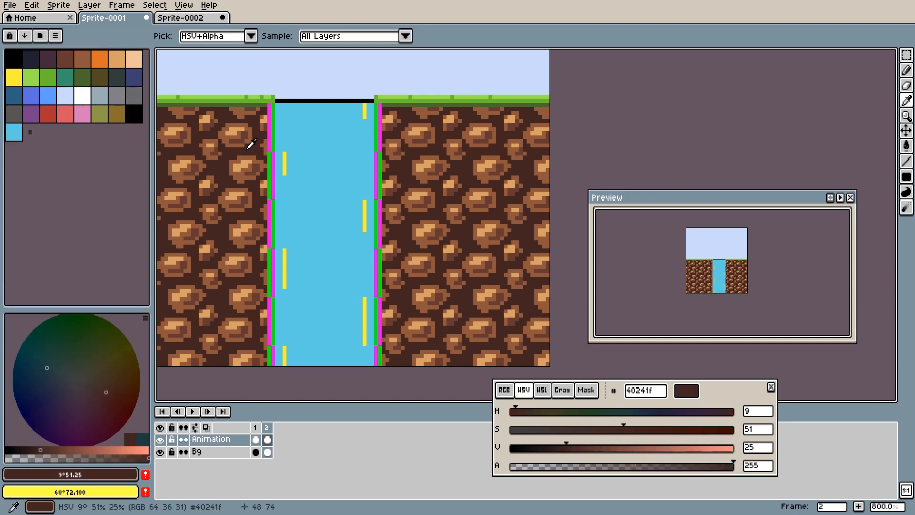
pyautogui.click(145, 474)
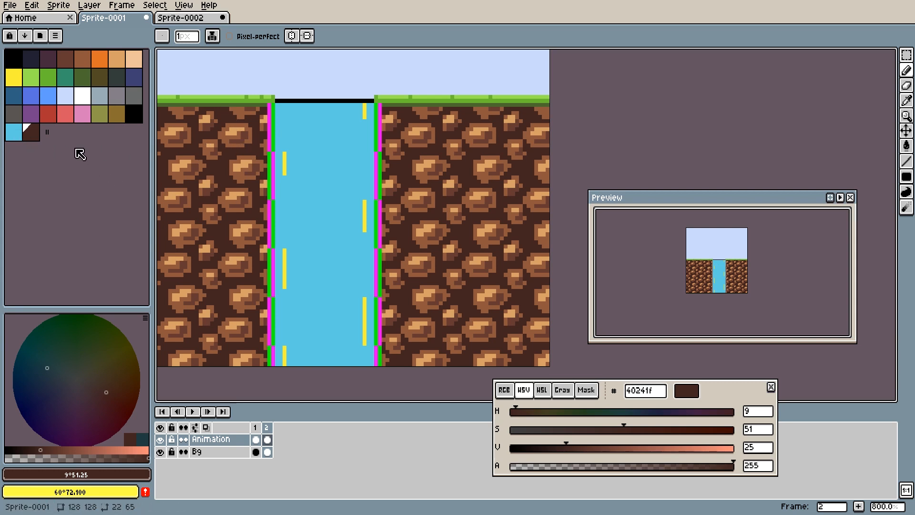
# Move the dark brown swatch two slots away from the light blue and generate a gradient between the two colours.
pyautogui.moveTo(27, 133); pyautogui.dragTo(65, 138)
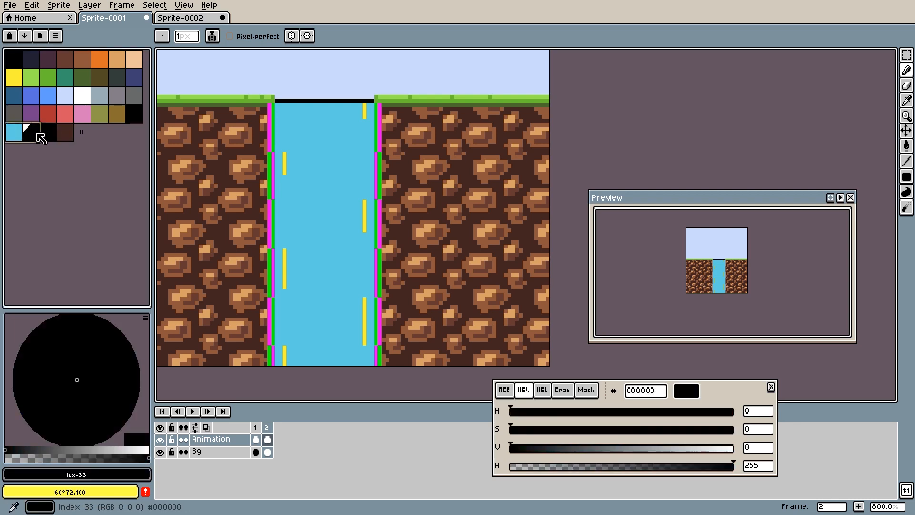
pyautogui.click(55, 36)
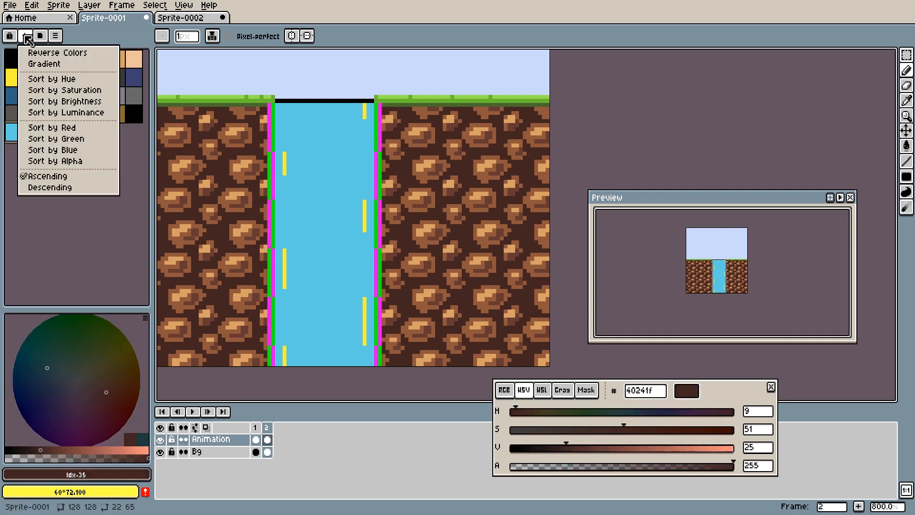
pyautogui.click(42, 65)
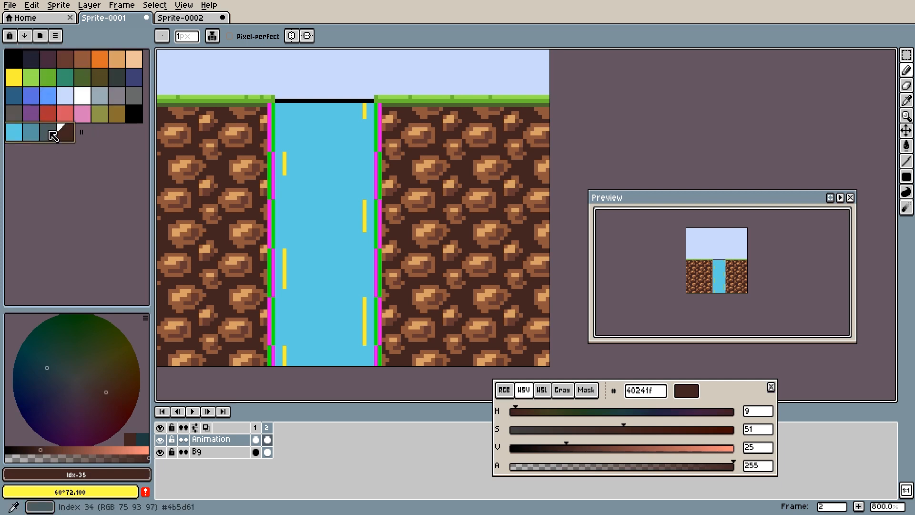
# Turn off Contiguous for the Paint Bucket and recolour all green edge segments in both frames with grey-blue 4b5d61.
pyautogui.click(53, 137)
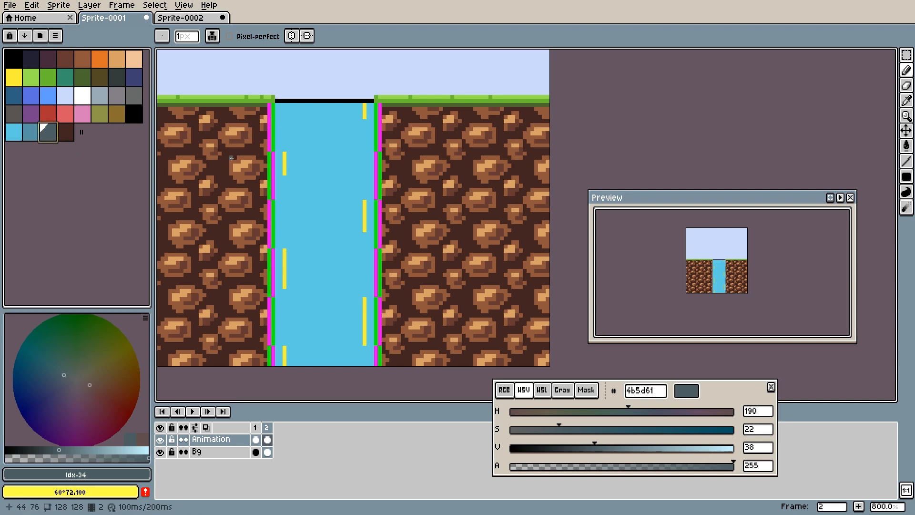
pyautogui.press('g')
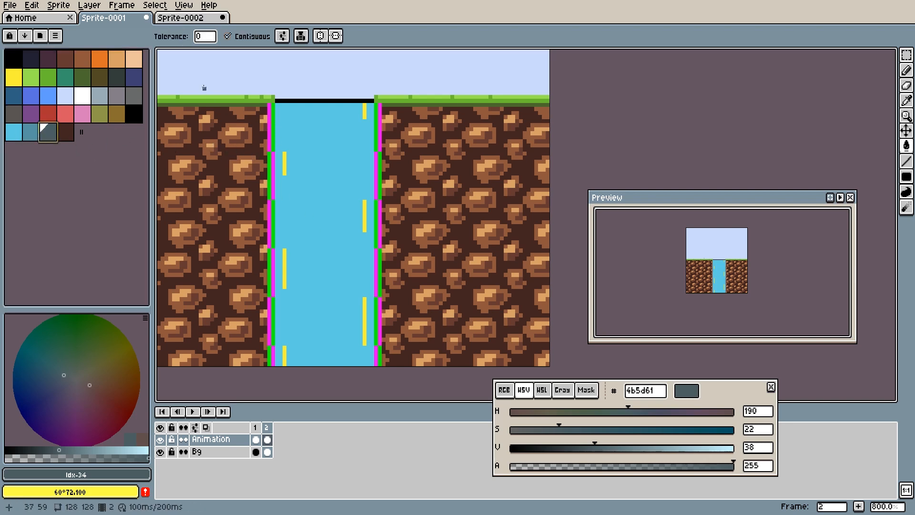
pyautogui.click(243, 36)
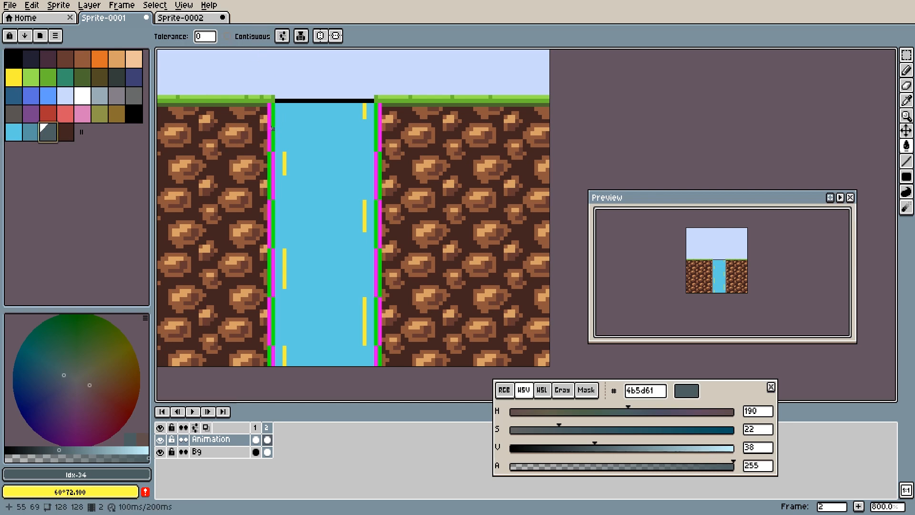
pyautogui.click(272, 128)
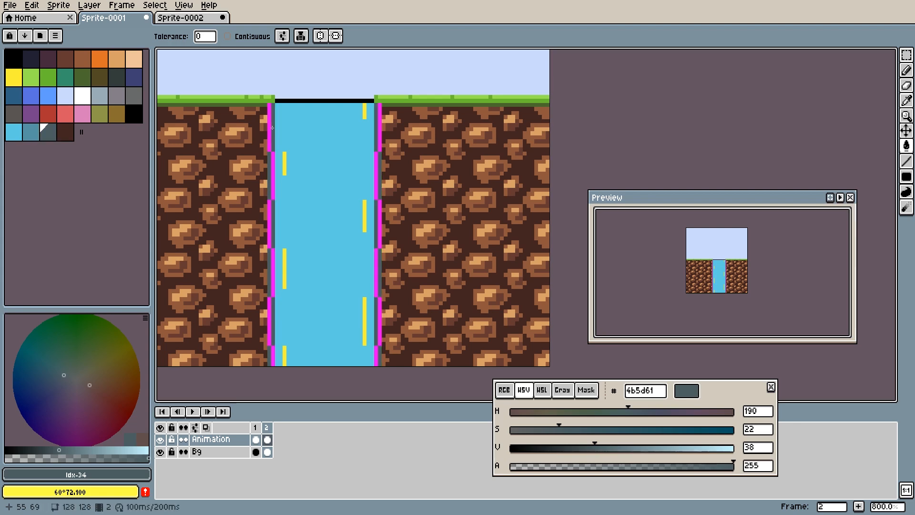
pyautogui.press('Left')
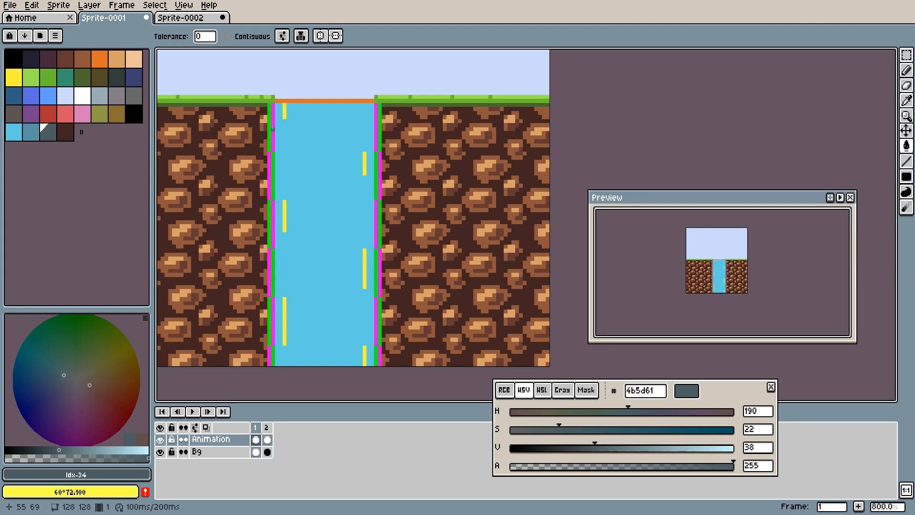
pyautogui.click(272, 128)
pyautogui.hotkey('ctrl', 'z')
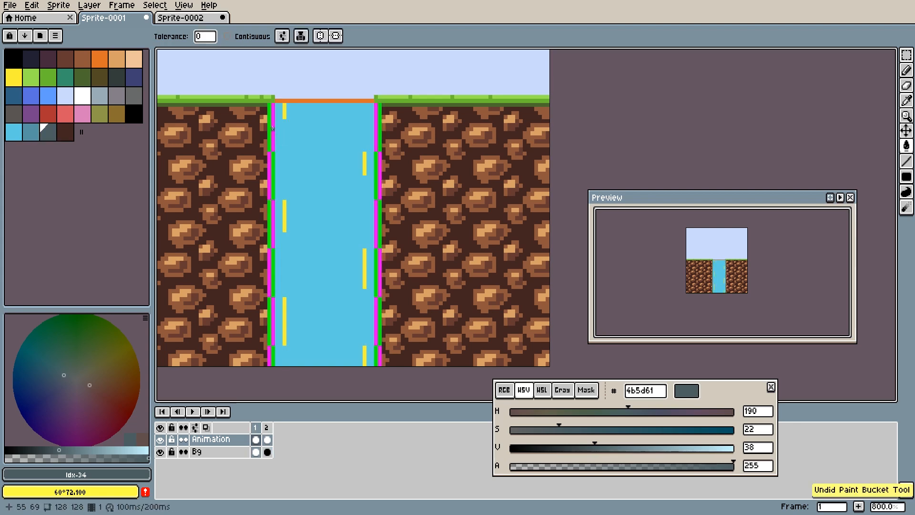
pyautogui.click(269, 125)
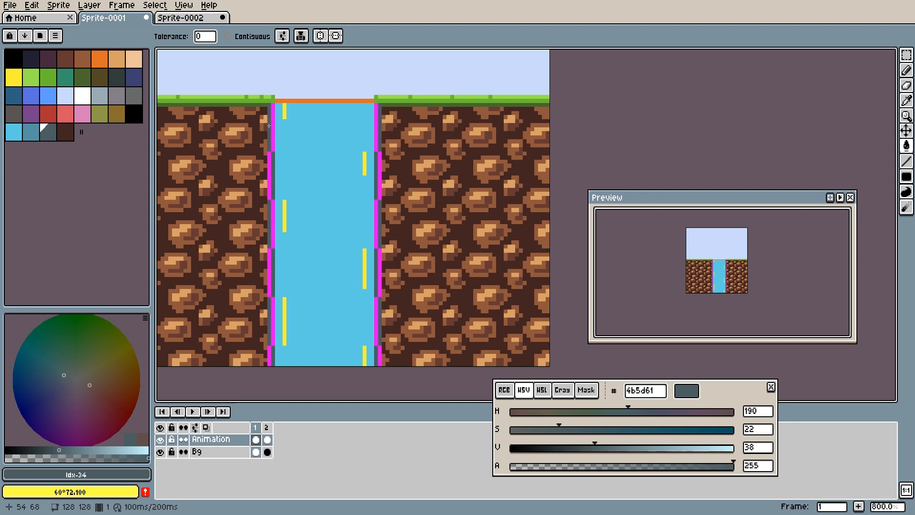
pyautogui.press('Return')
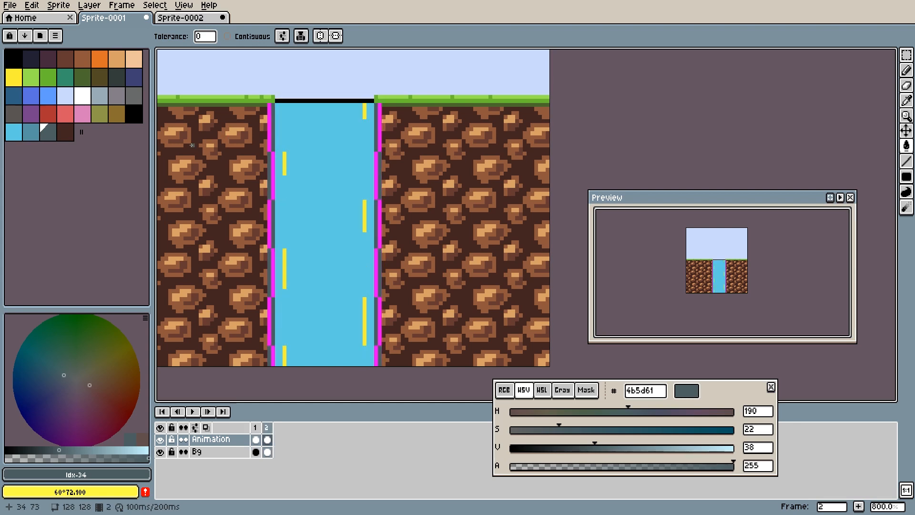
# Recolour all magenta edge segments beside the water in both frames with muted blue 5595a3 from the gradient.
pyautogui.click(25, 135)
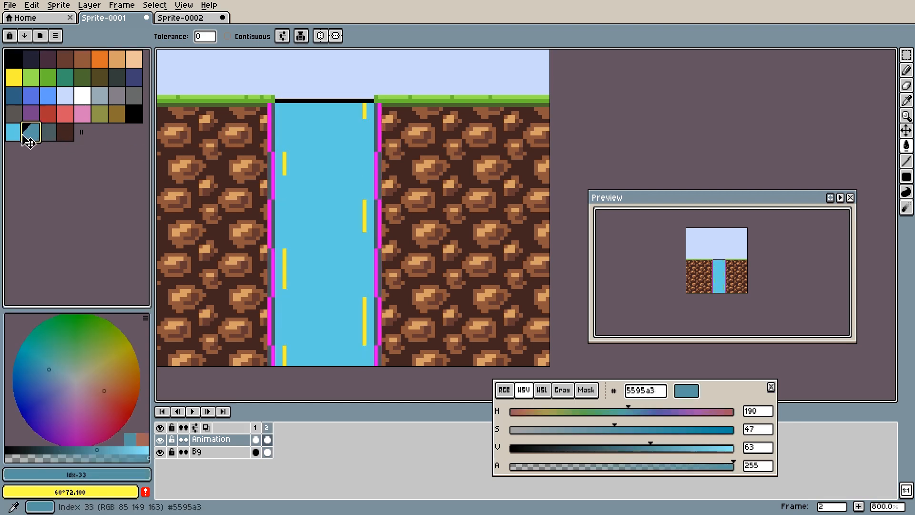
pyautogui.click(269, 129)
pyautogui.press('Left')
pyautogui.click(272, 128)
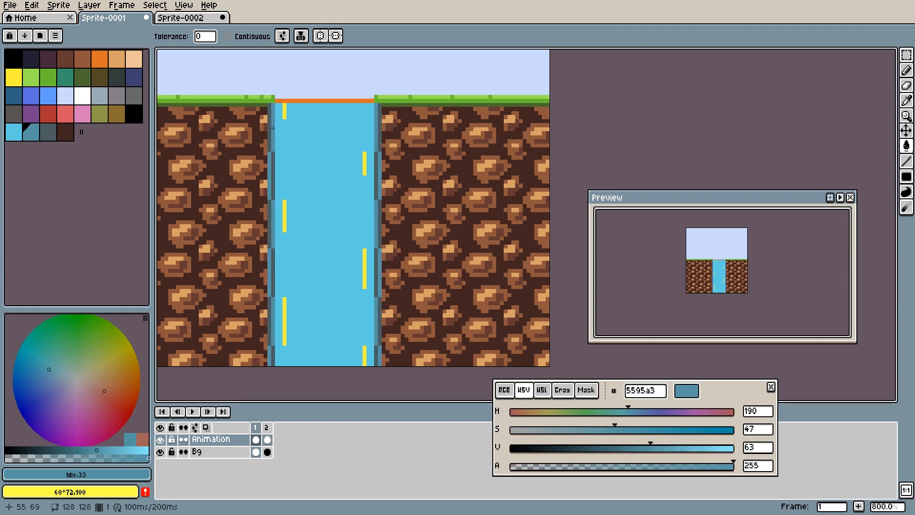
pyautogui.click(17, 133)
pyautogui.press('i')
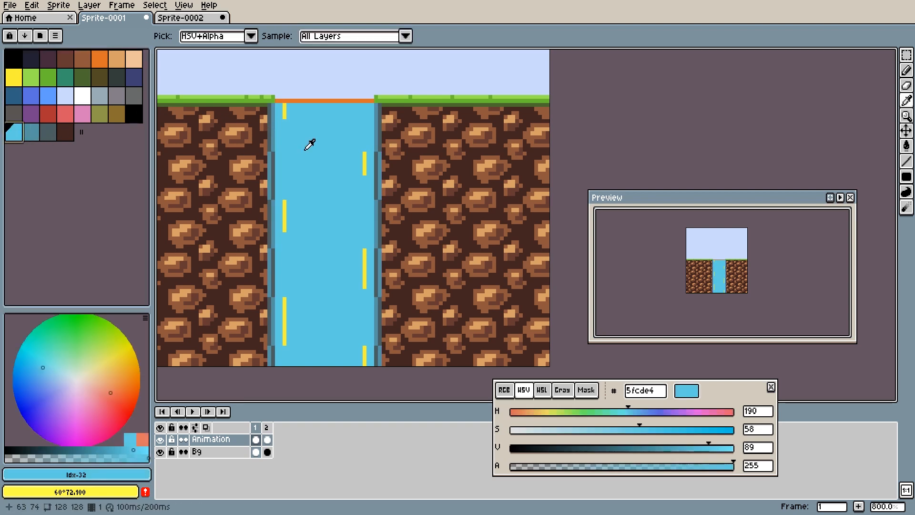
pyautogui.click(309, 144)
pyautogui.press('g')
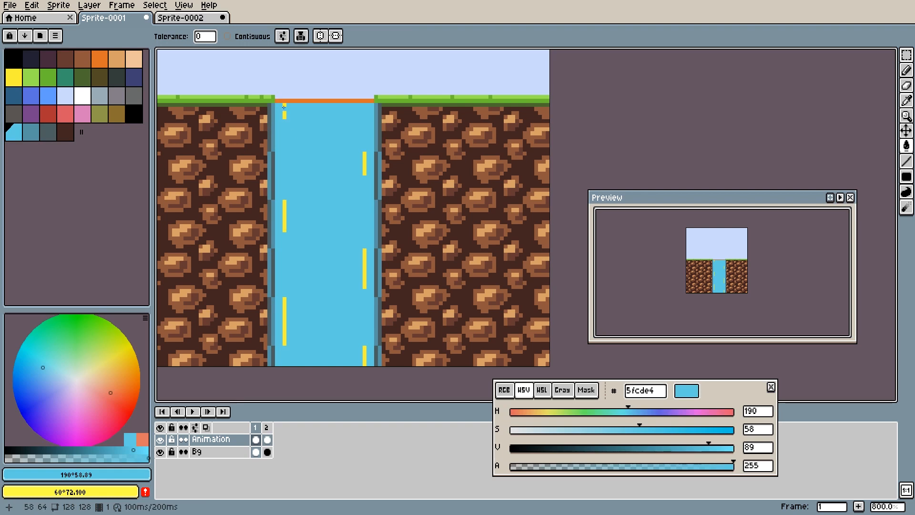
# Recolour the yellow vertical dashes in both frames with the pale blue cbdbfc and return to frame 1.
pyautogui.click(67, 98)
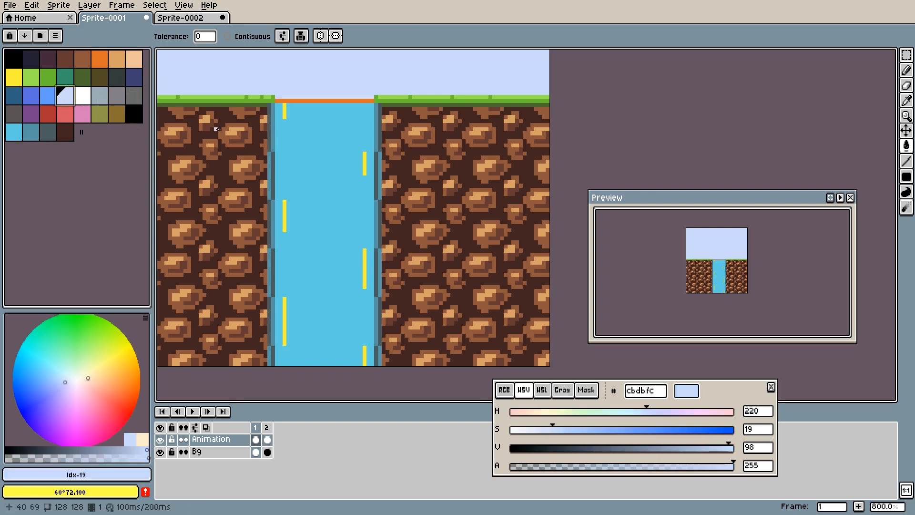
pyautogui.press('g')
pyautogui.click(284, 113)
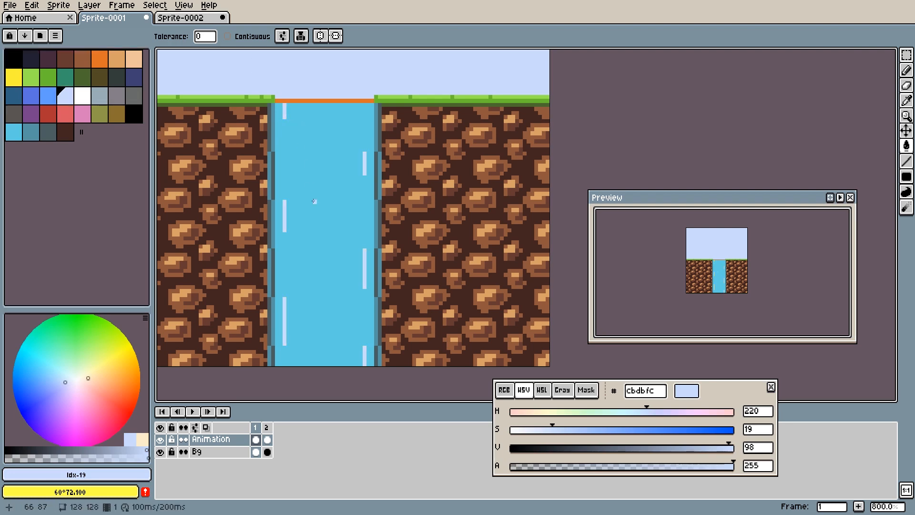
pyautogui.press('Right')
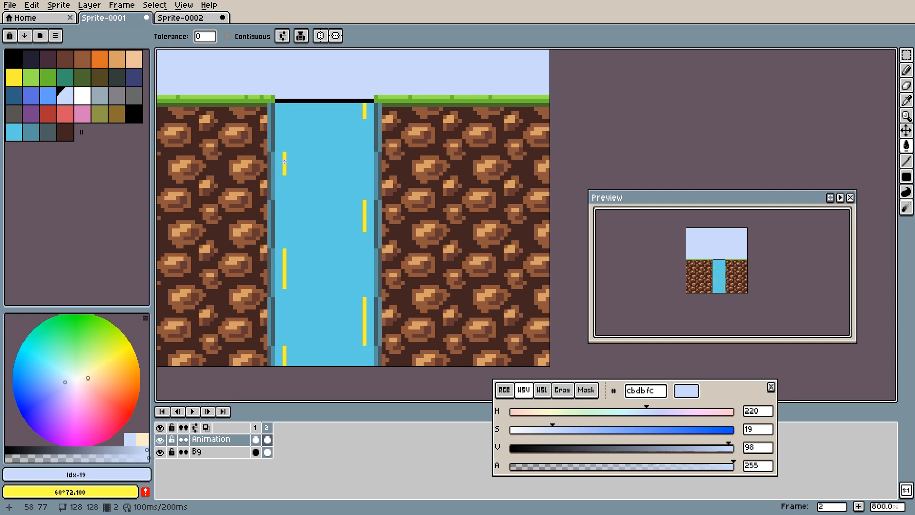
pyautogui.press('Left')
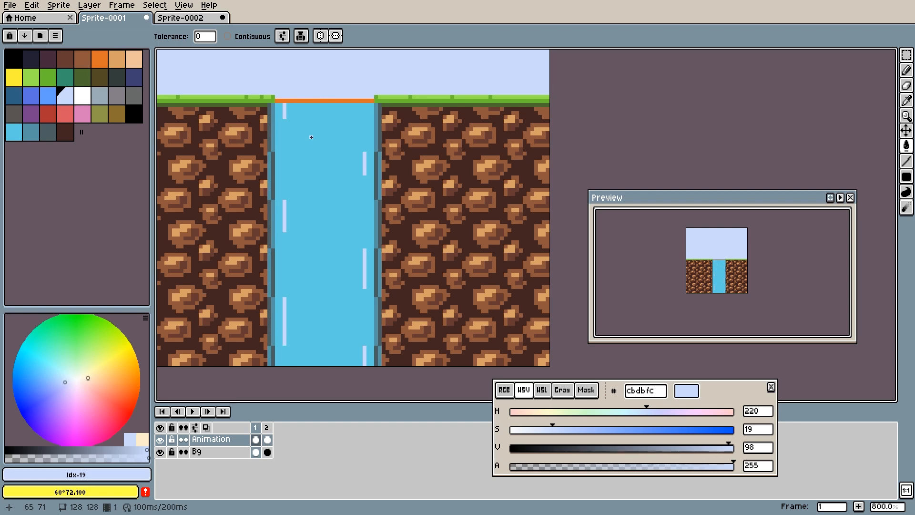
pyautogui.press('Right')
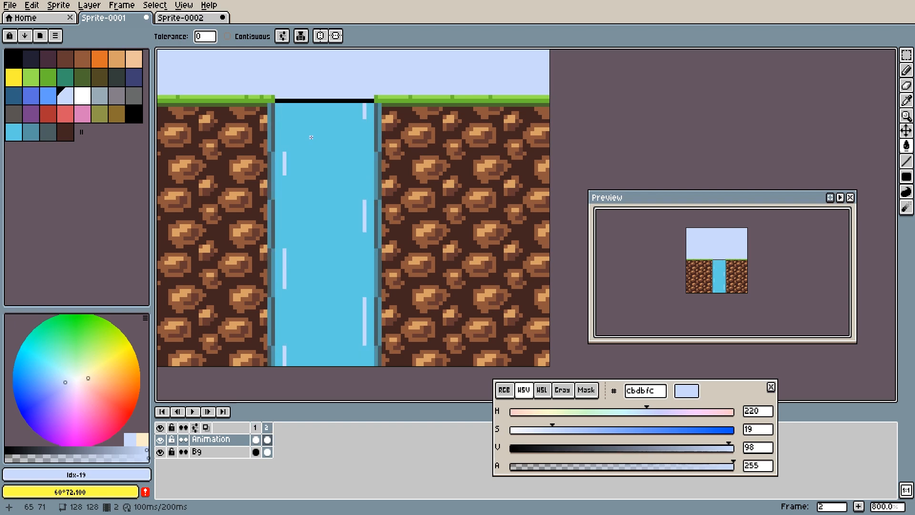
pyautogui.press('Left')
# Try pale blue cbdbfc on the orange line atop the water in frame 1, undo it, and mix light grey e6e6e6.
pyautogui.click(303, 101)
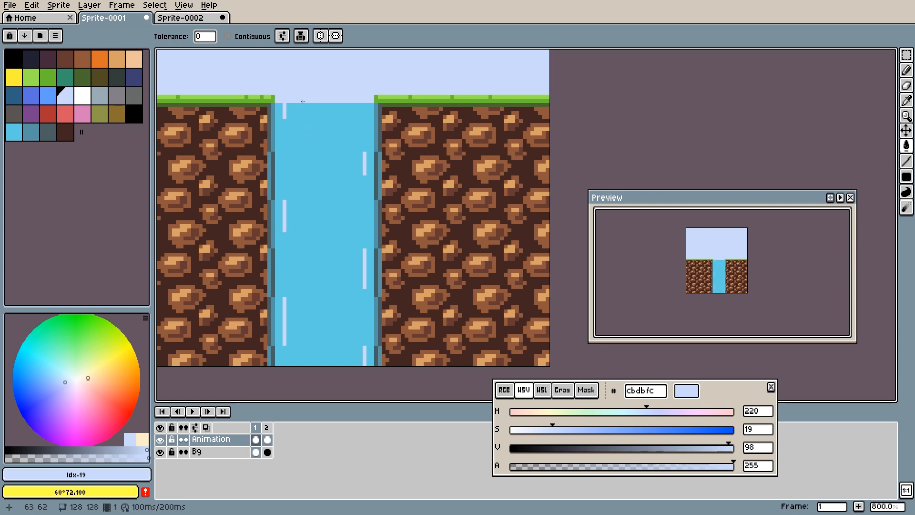
pyautogui.hotkey('ctrl', 'z')
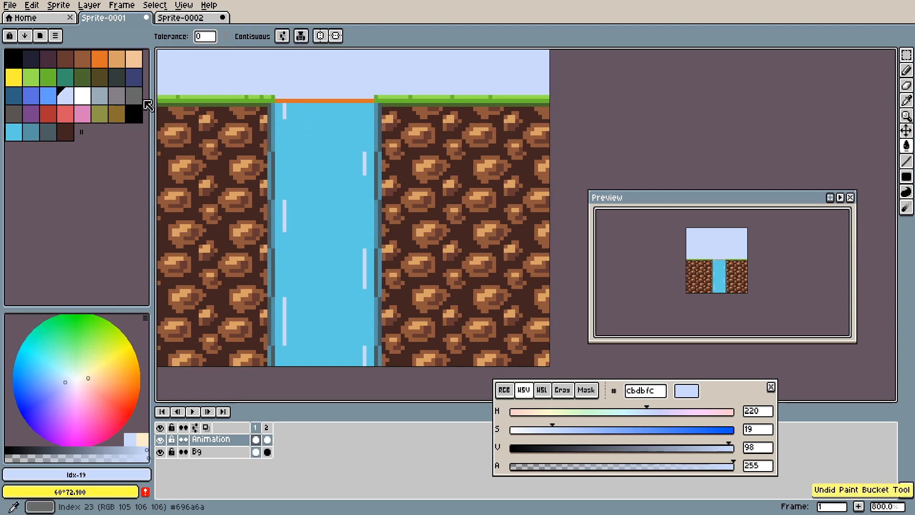
pyautogui.click(84, 101)
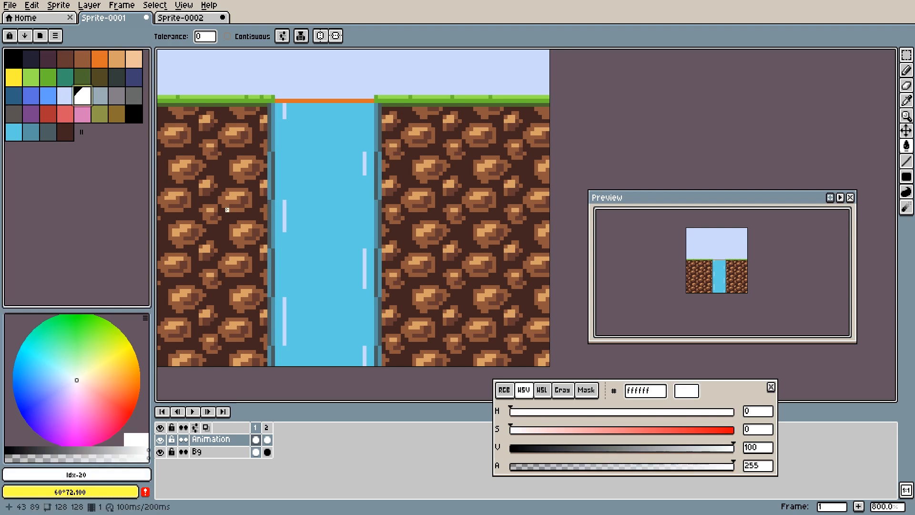
pyautogui.moveTo(729, 451); pyautogui.dragTo(715, 455)
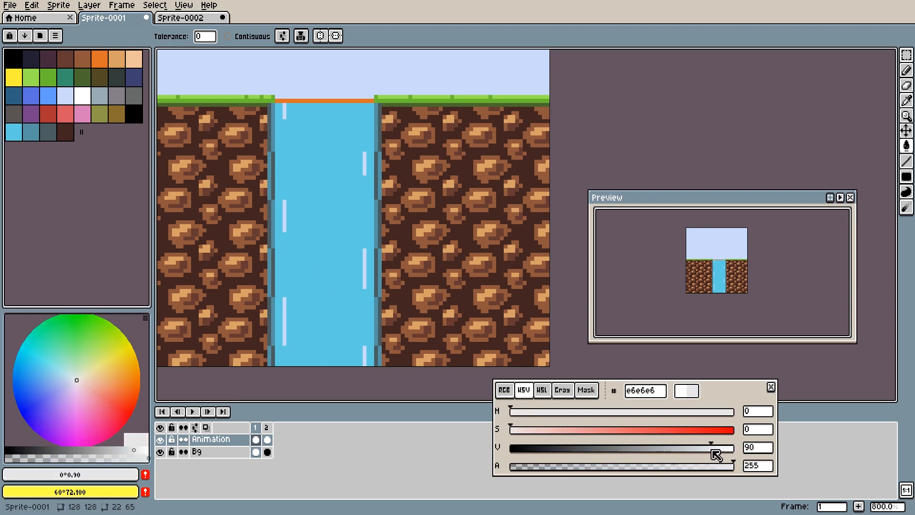
# Move the water's light blue 5fcde4 to the end of the palette, after the dark brown swatch.
pyautogui.press('i')
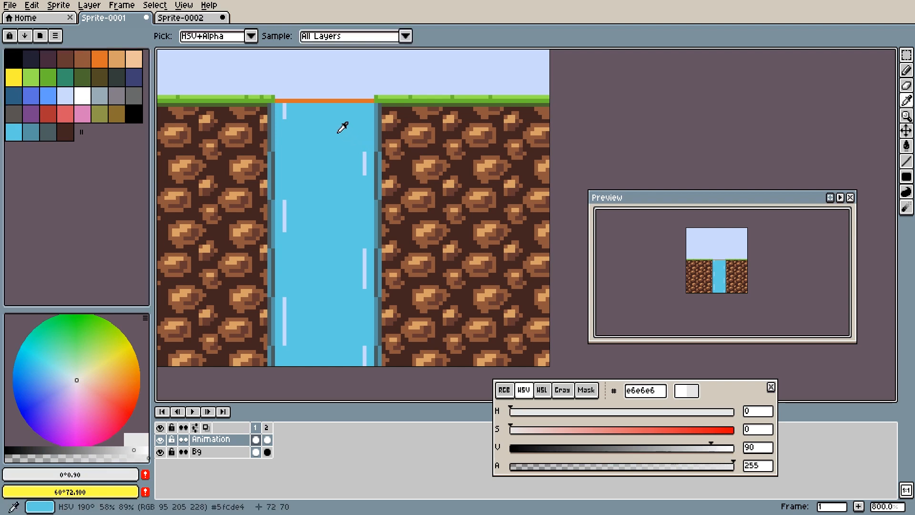
pyautogui.click(339, 129)
pyautogui.click(14, 132)
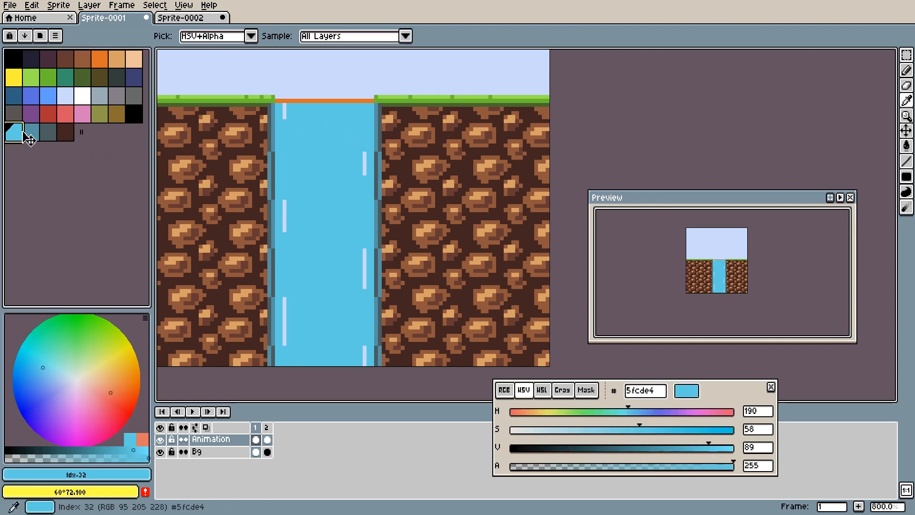
pyautogui.moveTo(16, 133); pyautogui.dragTo(66, 134)
pyautogui.press('g')
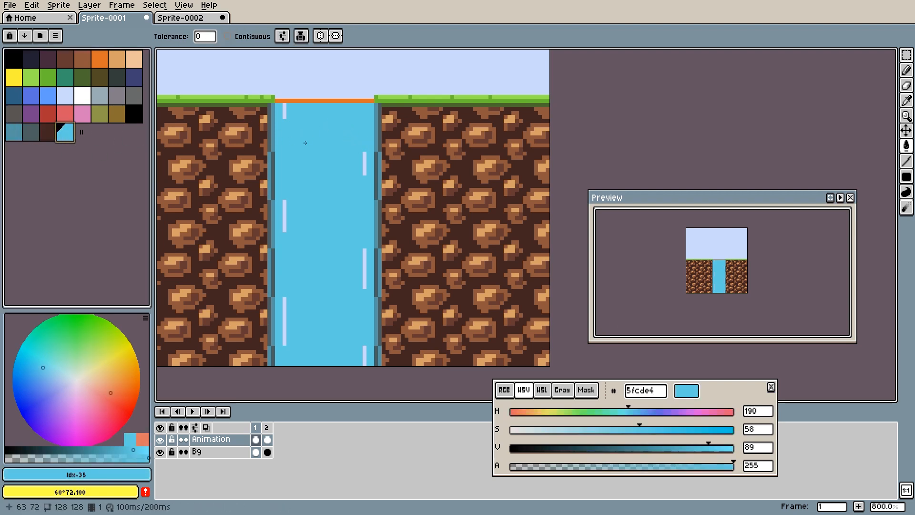
# Place the sky's pale blue cbdbfc after the light blue with two slots between, and generate a gradient between them.
pyautogui.press('i')
pyautogui.click(300, 74)
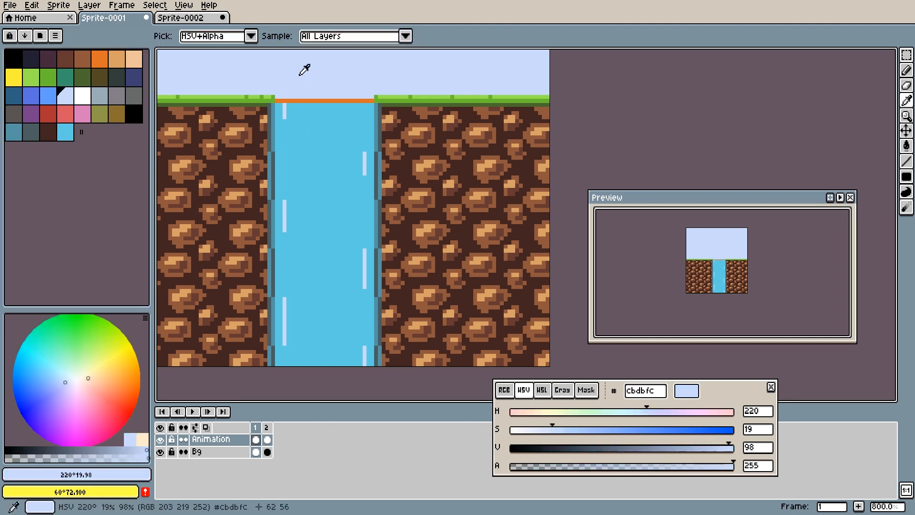
pyautogui.press('g')
pyautogui.moveTo(72, 98)
pyautogui.mouseDown()
pyautogui.moveTo(79, 94)
pyautogui.moveTo(98, 131)
pyautogui.moveTo(78, 131)
pyautogui.moveTo(97, 136)
pyautogui.mouseUp()
pyautogui.click(24, 36)
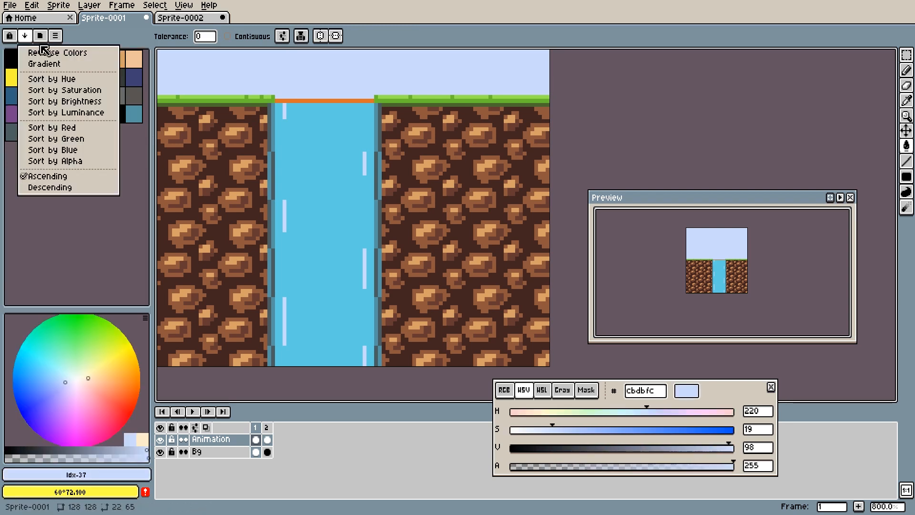
pyautogui.click(91, 71)
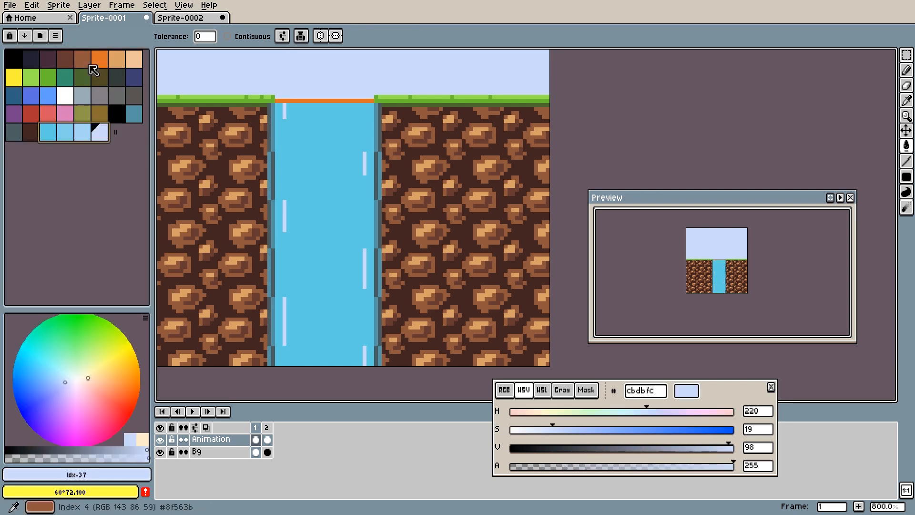
# Recolour the line atop the water with a7d6f4 in frame 1 and with 83d1ec in frame 2.
pyautogui.click(83, 132)
pyautogui.press('g')
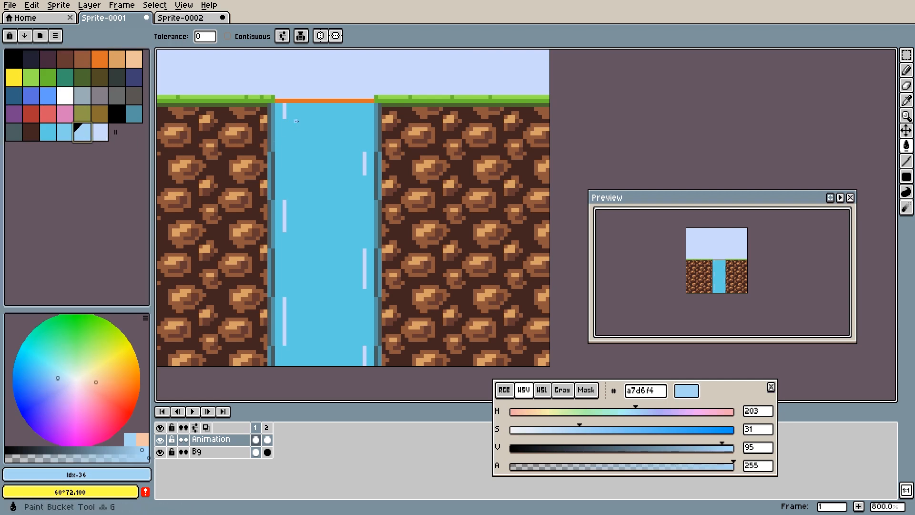
pyautogui.click(320, 100)
pyautogui.press('Right')
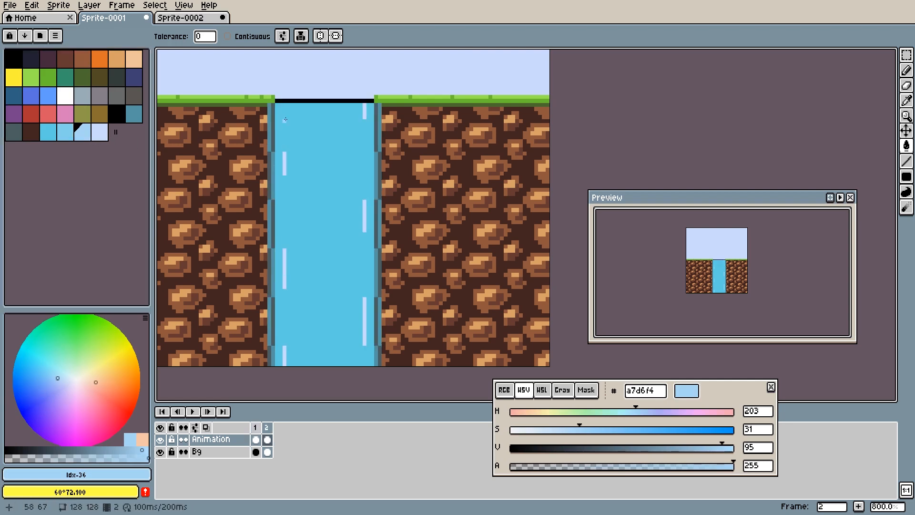
pyautogui.click(68, 133)
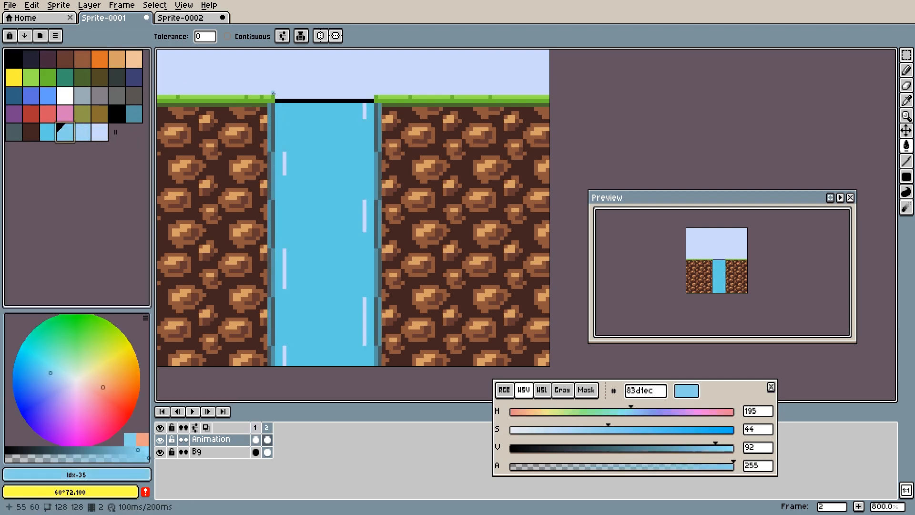
pyautogui.click(299, 100)
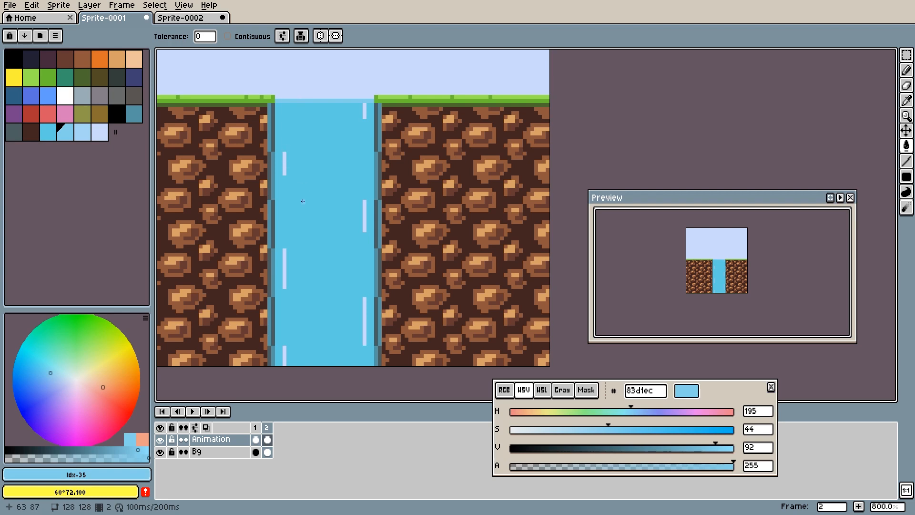
# Play the recoloured waterfall animation and examine it at several magnifications.
pyautogui.click(192, 411)
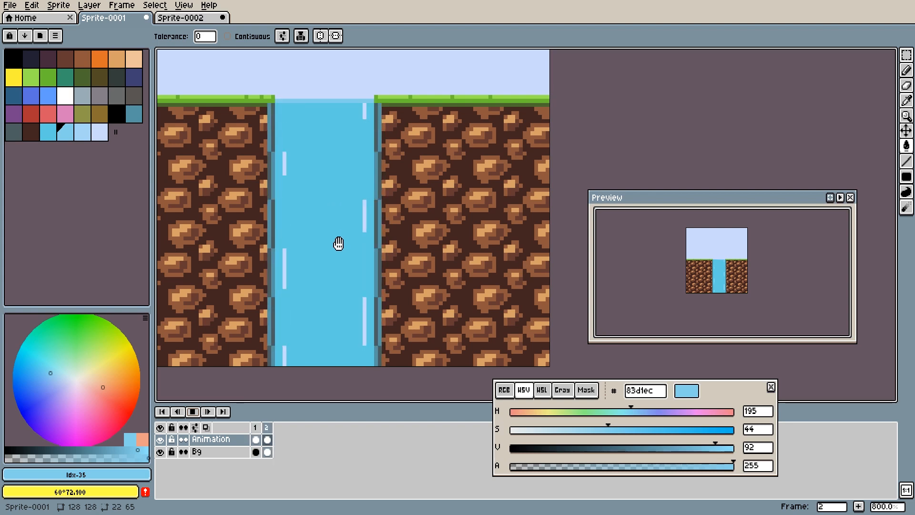
pyautogui.scroll(-4, 339, 244)
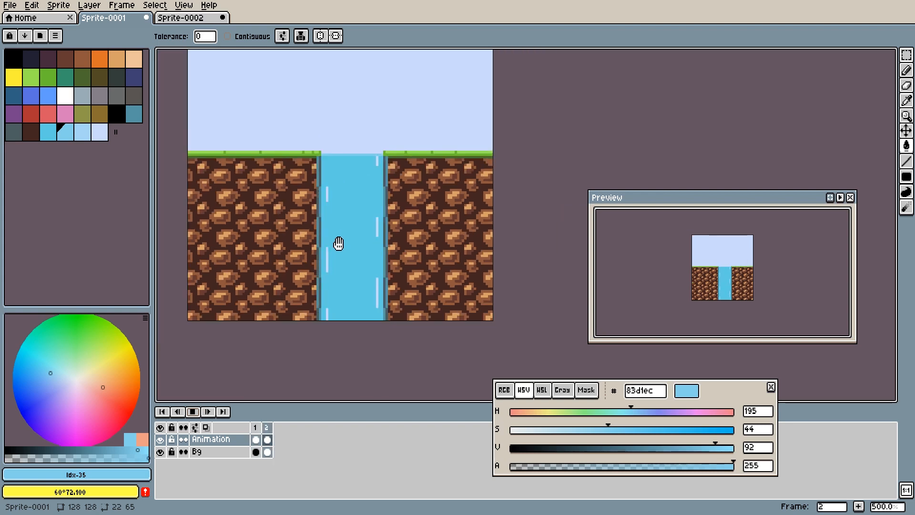
pyautogui.scroll(-2, 338, 243)
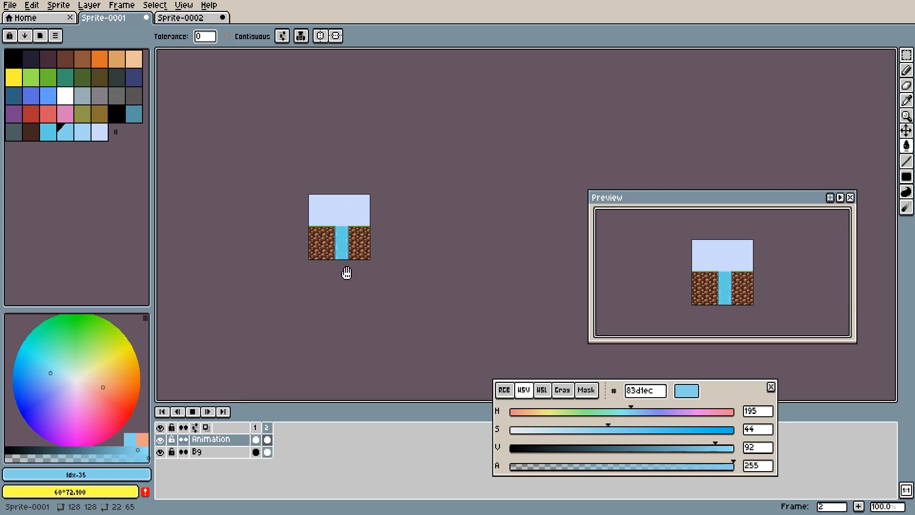
pyautogui.scroll(4, 346, 271)
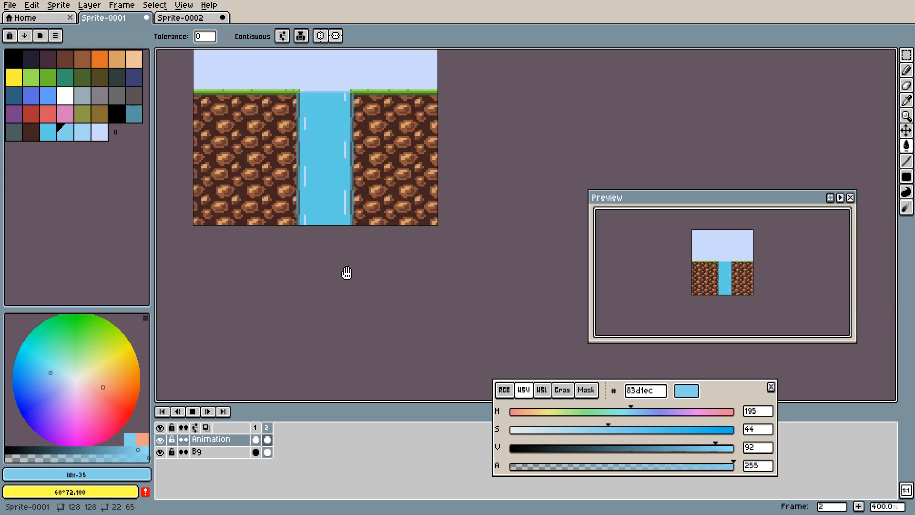
pyautogui.moveTo(343, 208); pyautogui.dragTo(350, 273)
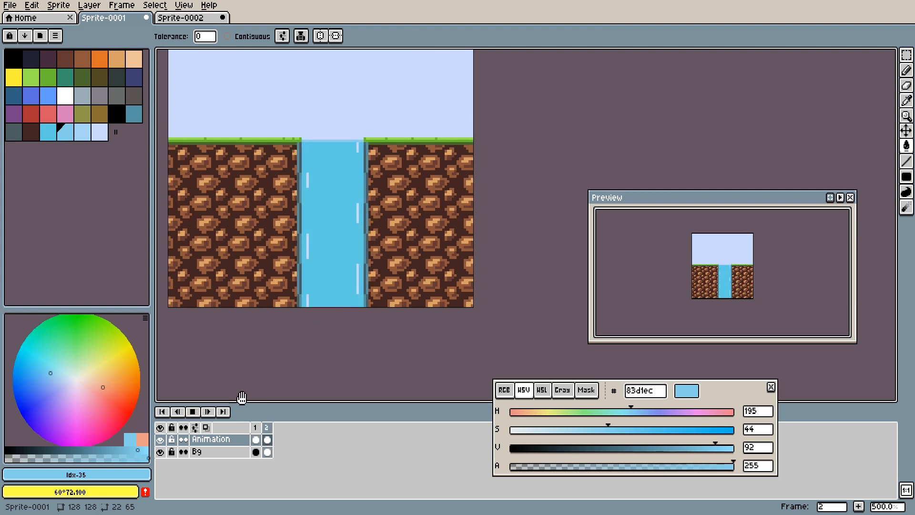